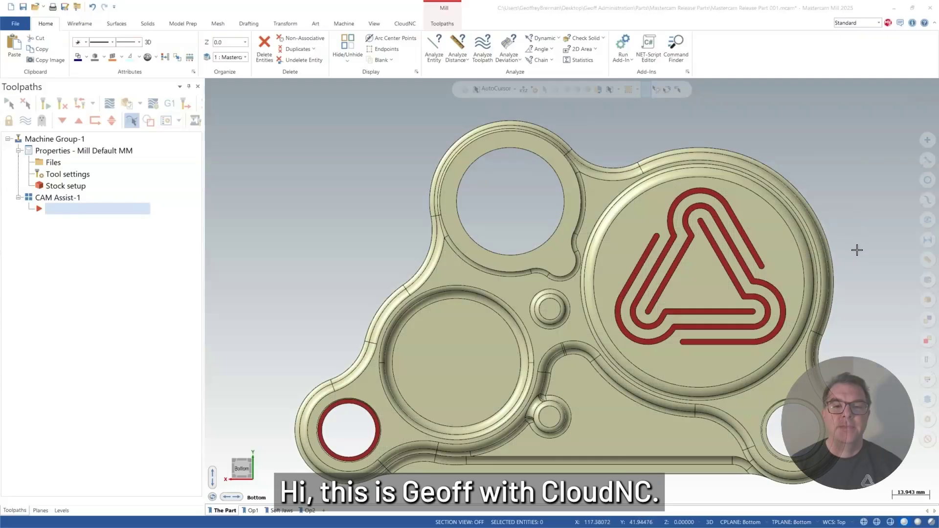
# Switch to the Op1 vise setup and select its Stock setup entry.
pyautogui.moveTo(858, 251)
pyautogui.mouseDown(button='middle')
pyautogui.moveTo(780, 228)
pyautogui.moveTo(651, 230)
pyautogui.moveTo(481, 206)
pyautogui.moveTo(472, 195)
pyautogui.moveTo(456, 203)
pyautogui.moveTo(504, 133)
pyautogui.moveTo(490, 136)
pyautogui.mouseUp(button='middle')
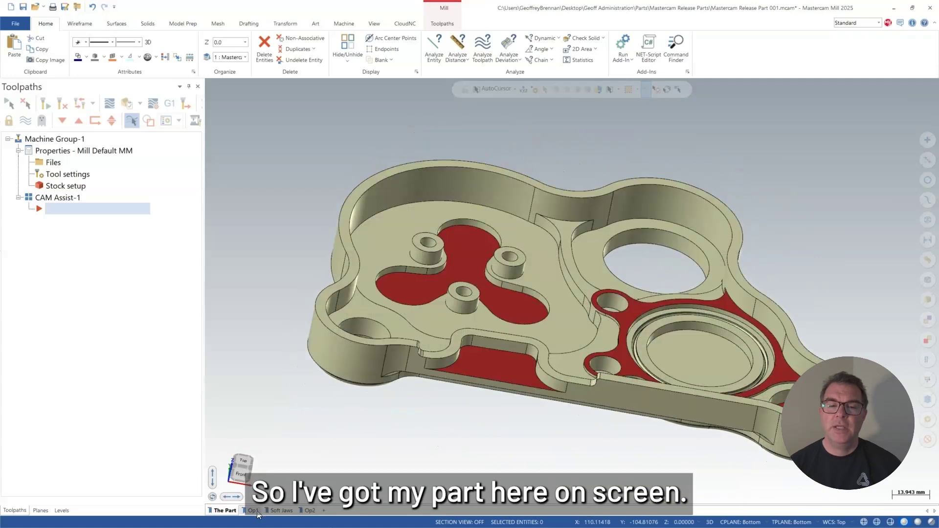
pyautogui.click(254, 511)
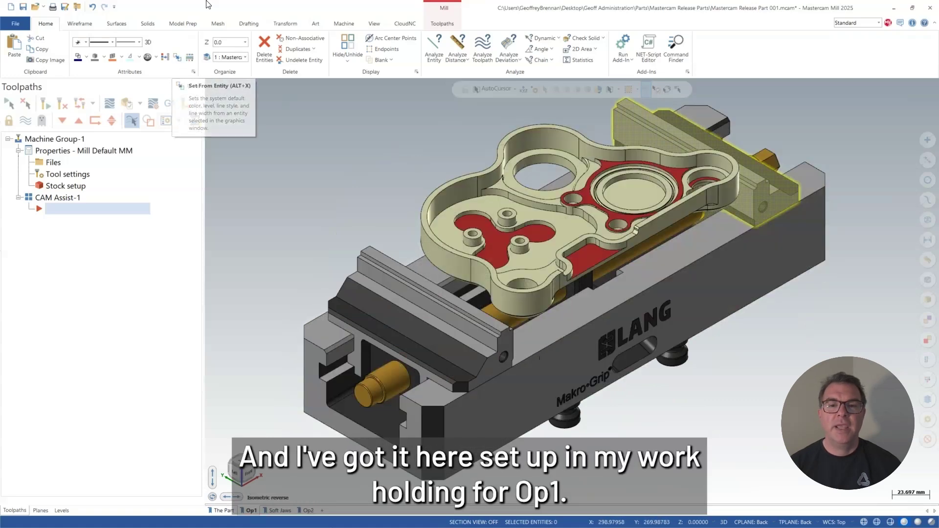
pyautogui.click(49, 188)
# Change the Op1 stock height from 50 to 25 mm, keeping 215 × 145, and accept.
pyautogui.click(49, 187)
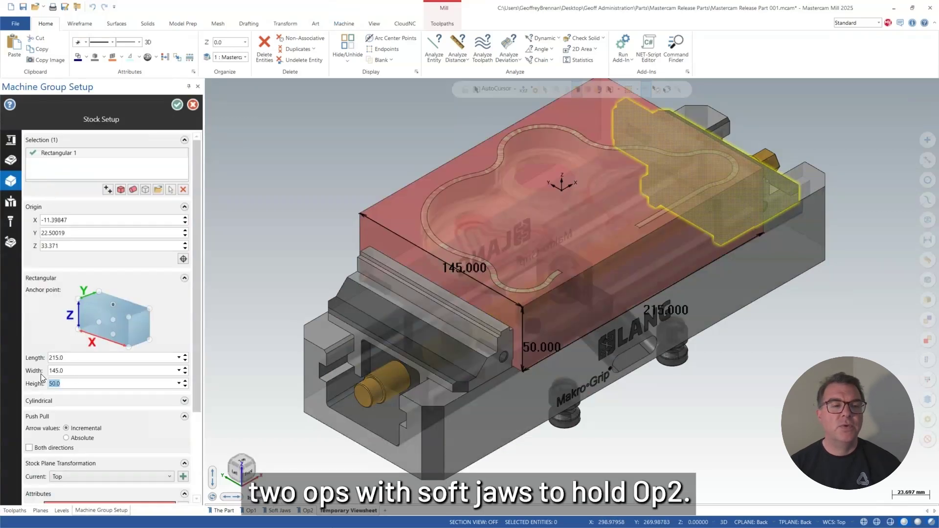
pyautogui.press('Return')
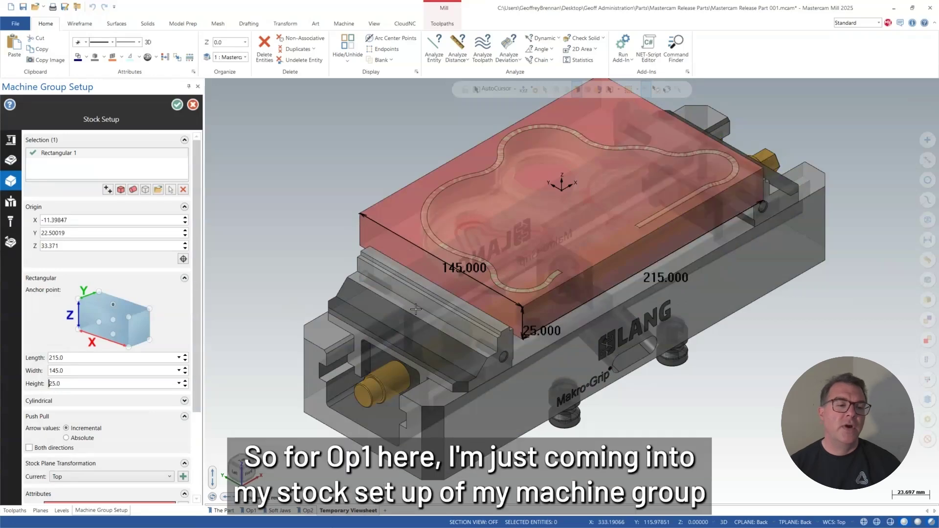
pyautogui.moveTo(593, 345); pyautogui.dragTo(494, 304, button='middle')
pyautogui.click(177, 105)
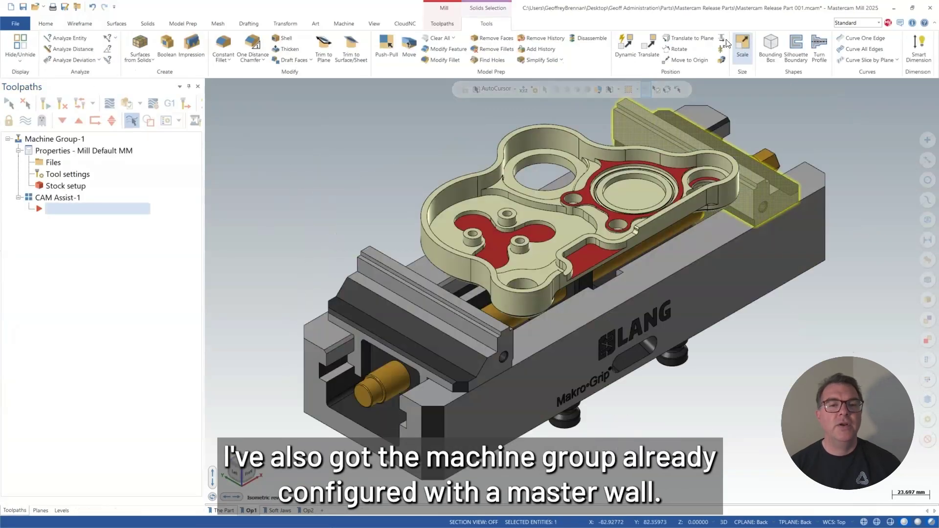
# Launch CloudNC CAM Assist from the CloudNC tab.
pyautogui.click(403, 24)
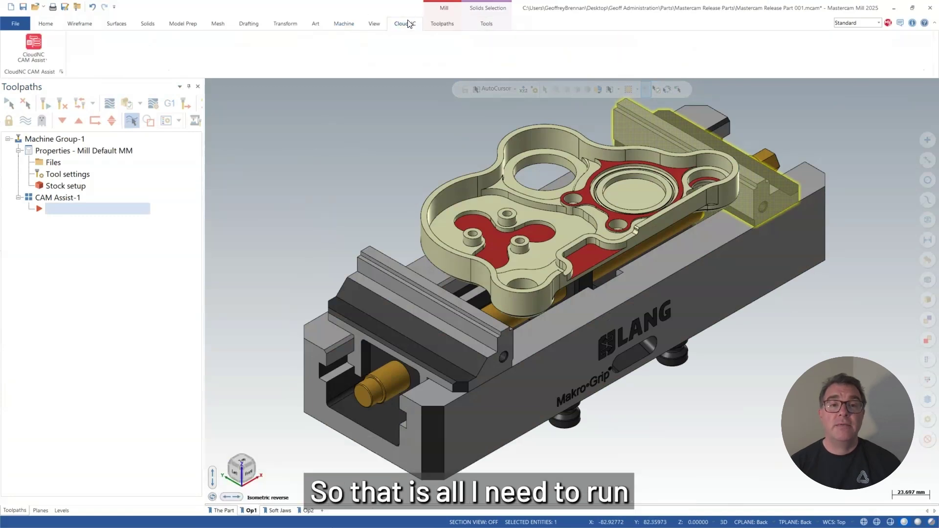
pyautogui.click(27, 44)
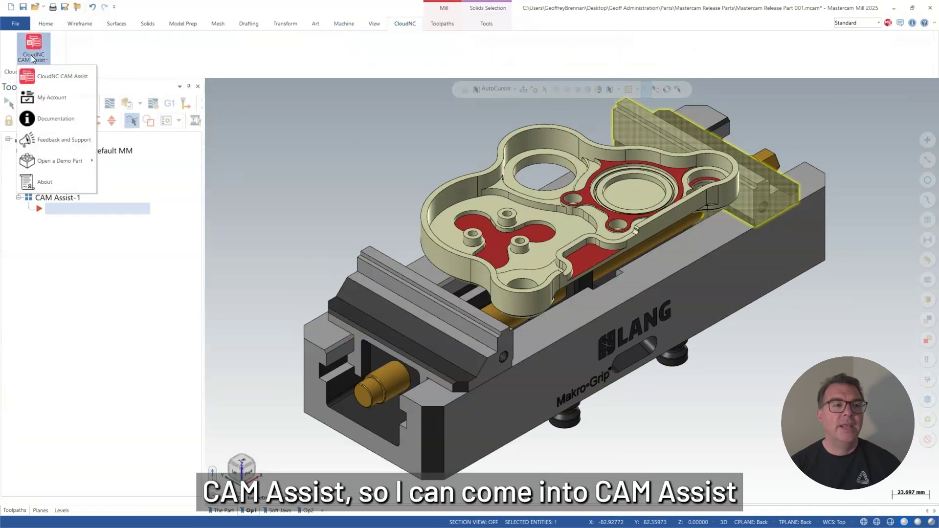
pyautogui.click(37, 76)
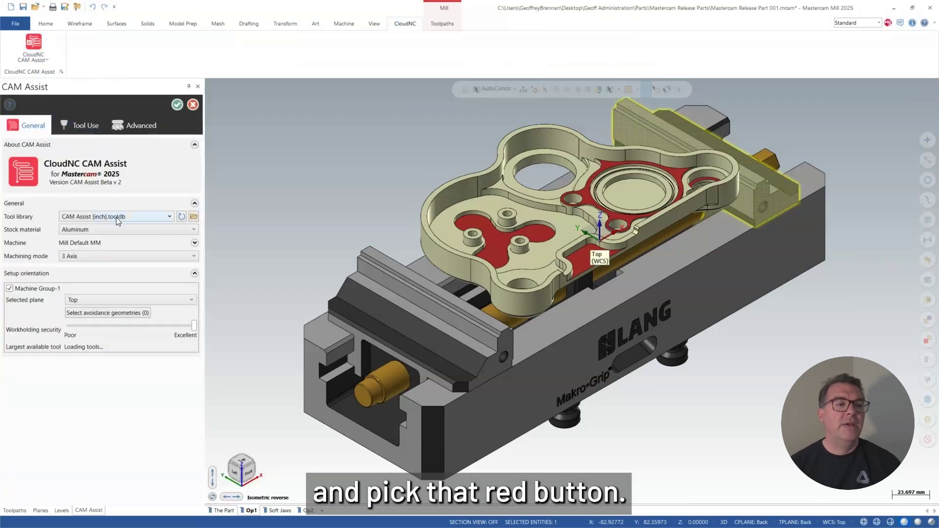
# Choose the CAM Assist [inch] tool library, Aluminum material and 3 Axis machining mode.
pyautogui.click(116, 217)
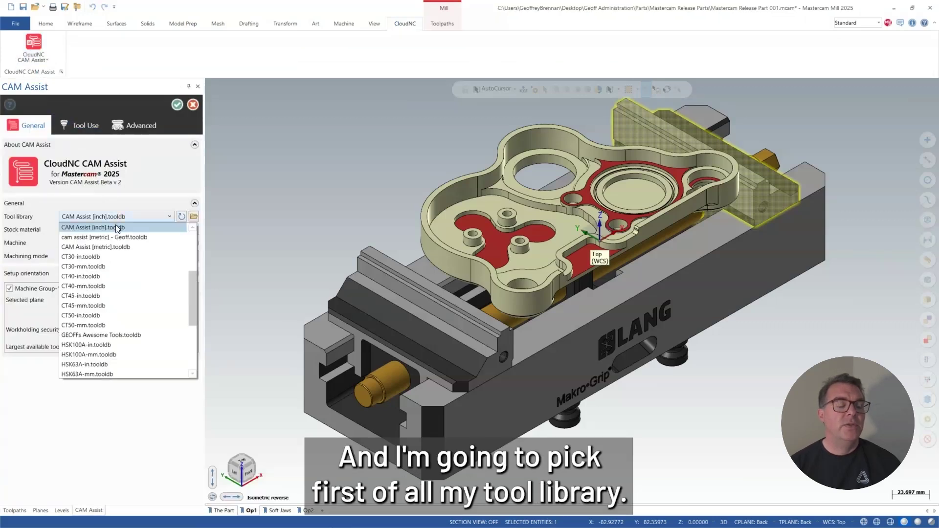
pyautogui.click(115, 225)
pyautogui.click(106, 228)
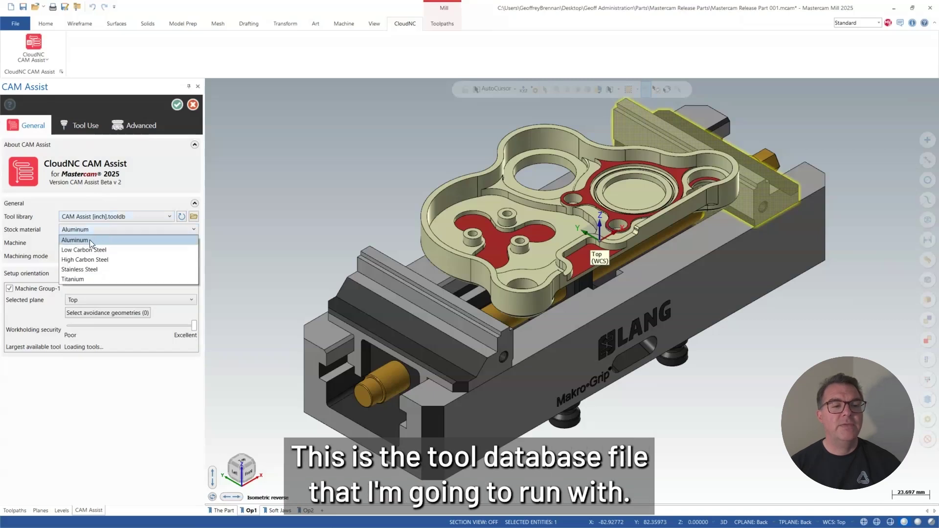
pyautogui.click(89, 239)
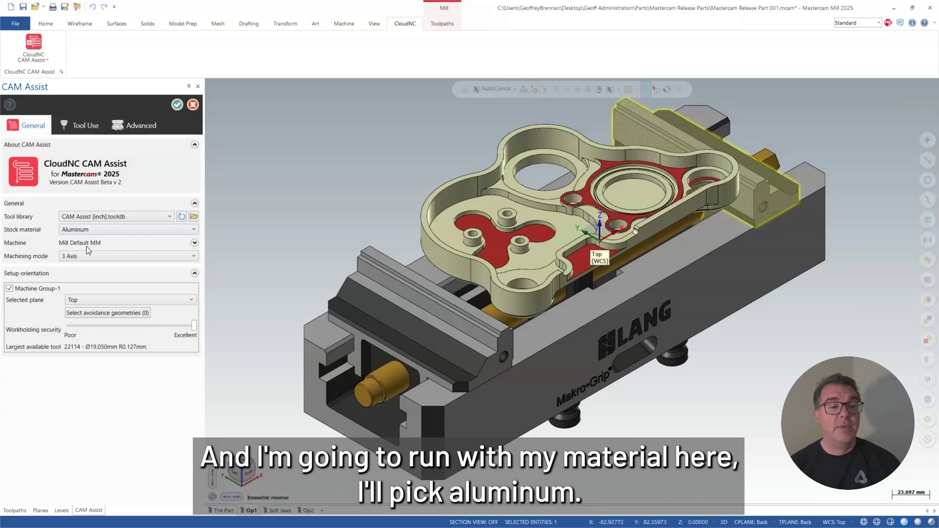
pyautogui.click(194, 243)
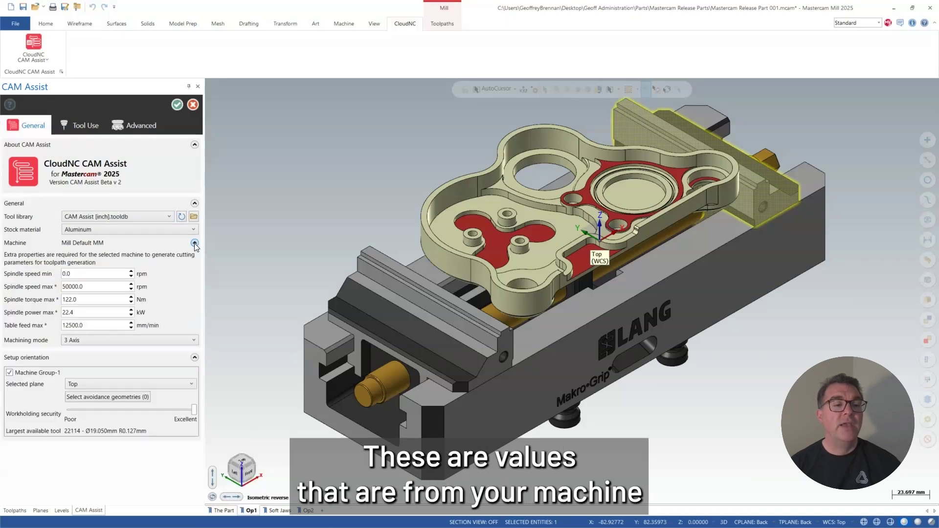
pyautogui.click(195, 243)
pyautogui.click(148, 256)
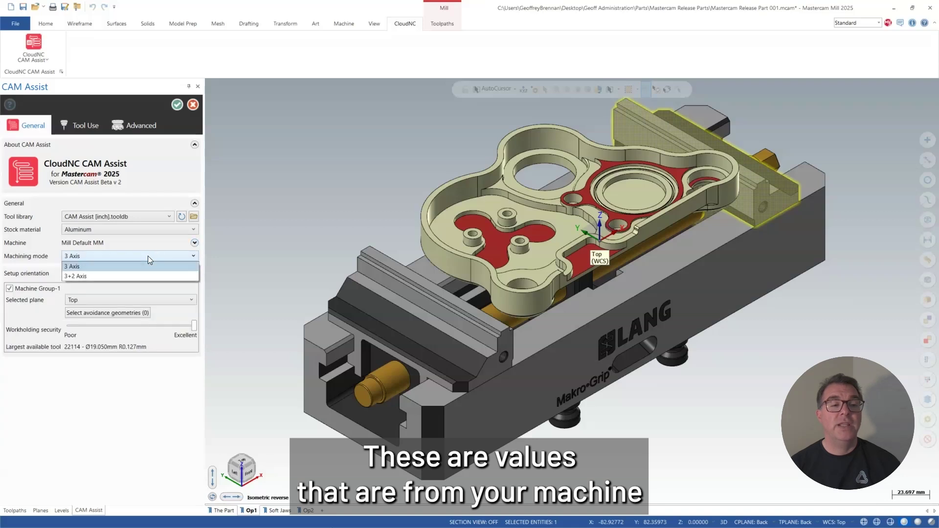
pyautogui.click(113, 268)
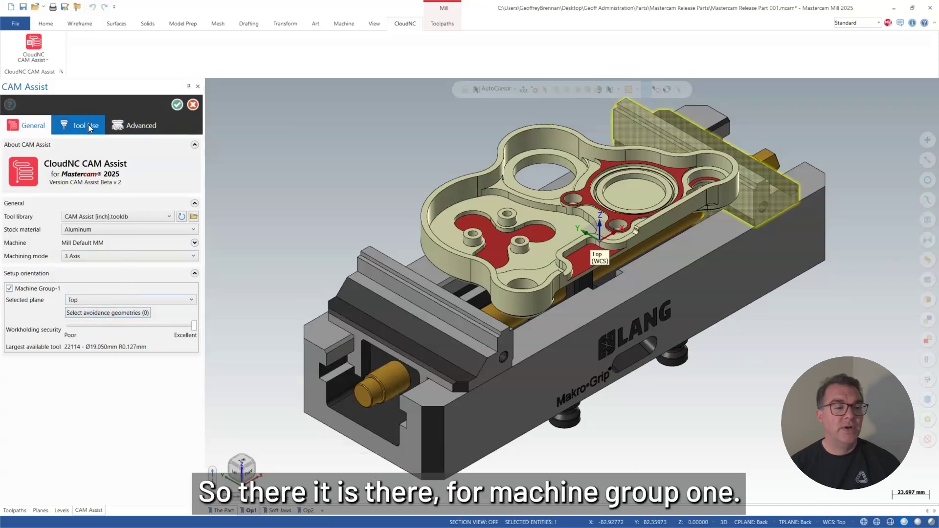
# Review the available tools, enable Hole making on the Advanced settings, and run CAM Assist.
pyautogui.click(86, 125)
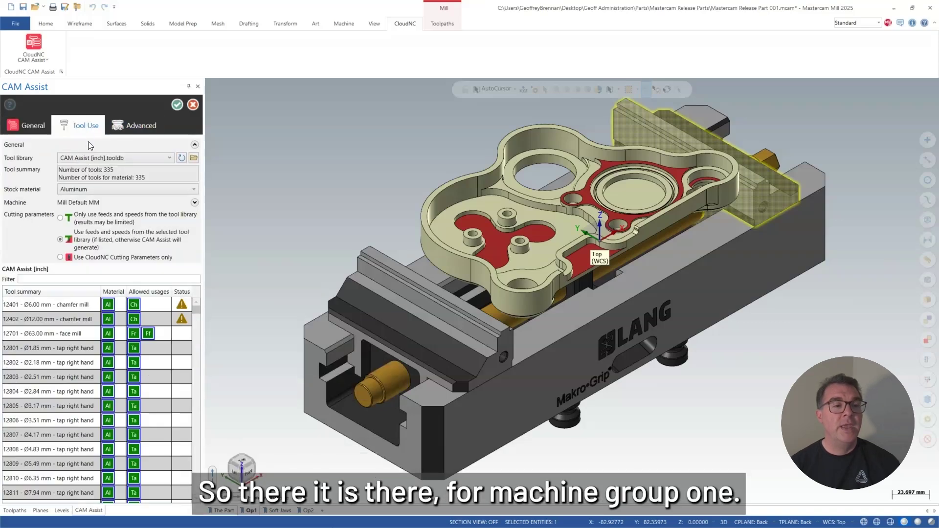
pyautogui.scroll(-2, 115, 338)
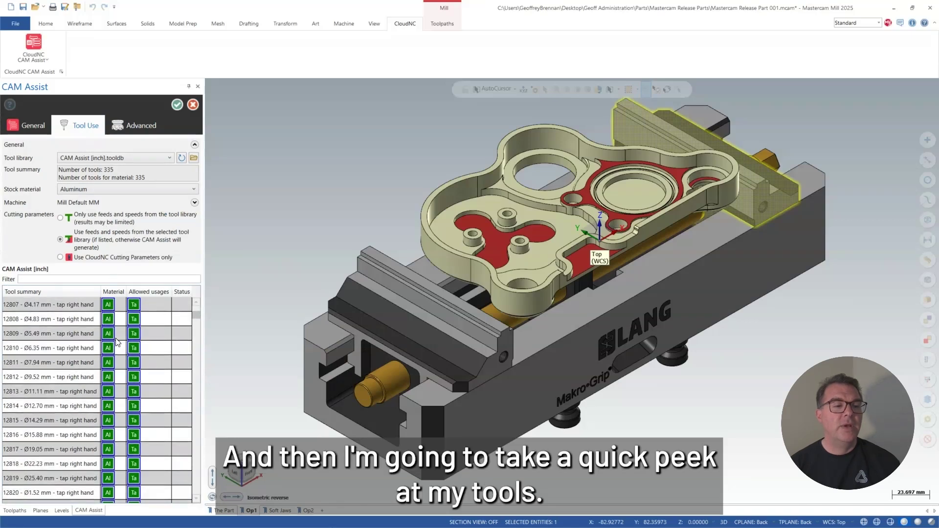
pyautogui.click(145, 125)
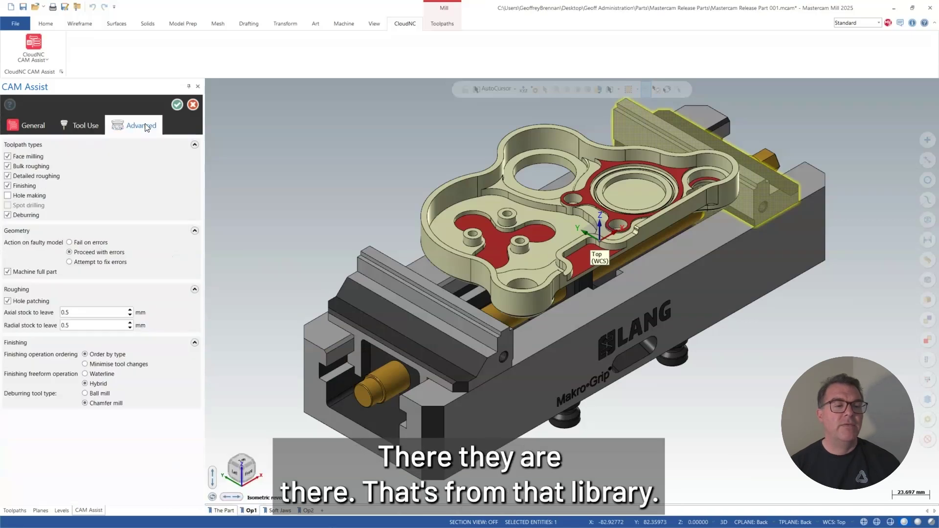
pyautogui.click(7, 206)
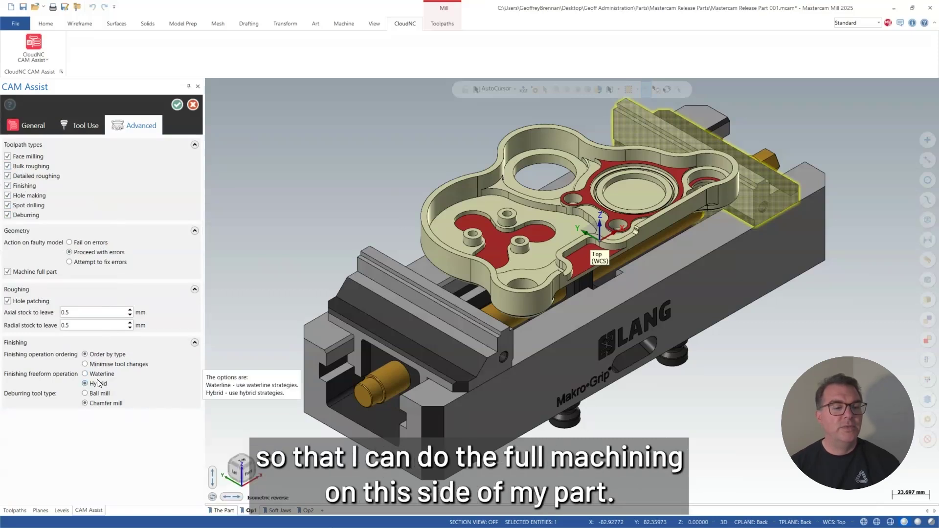
pyautogui.click(31, 127)
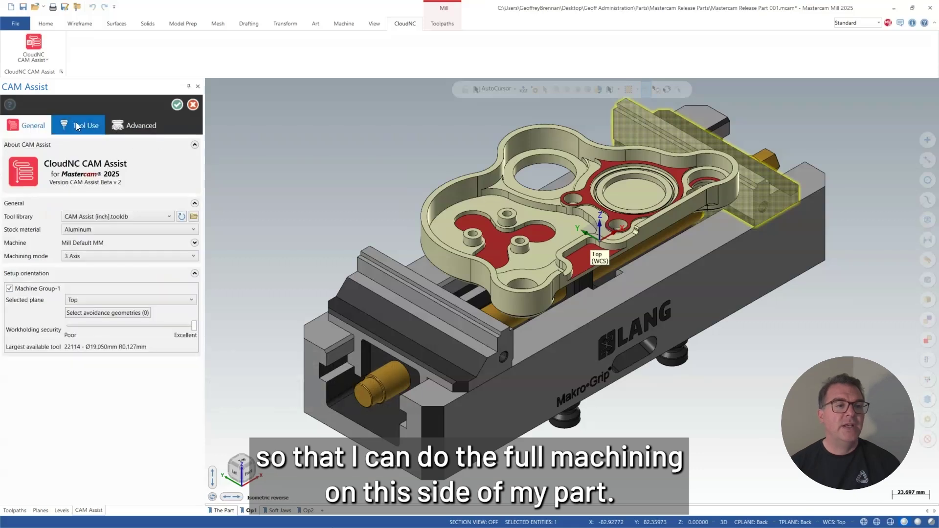
pyautogui.click(176, 105)
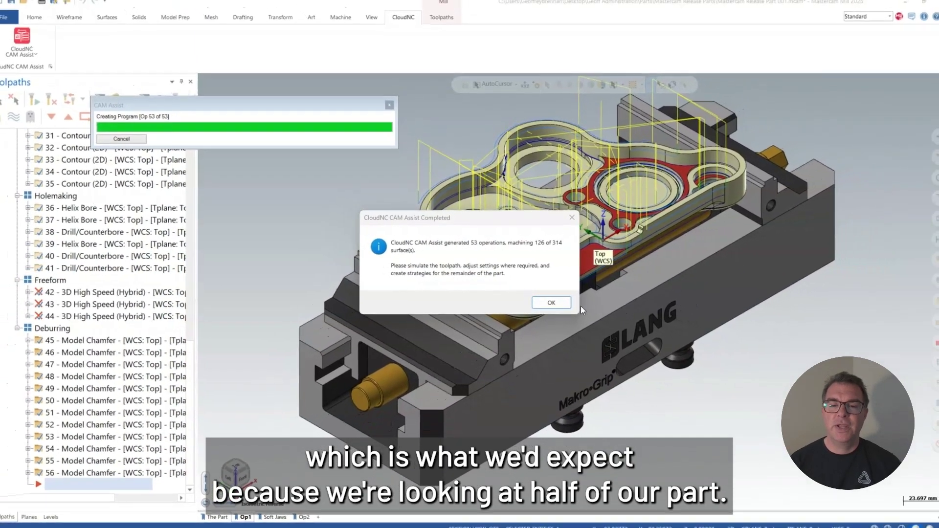
# Dismiss the CAM Assist Completed message once the 53 operations are generated.
pyautogui.click(553, 303)
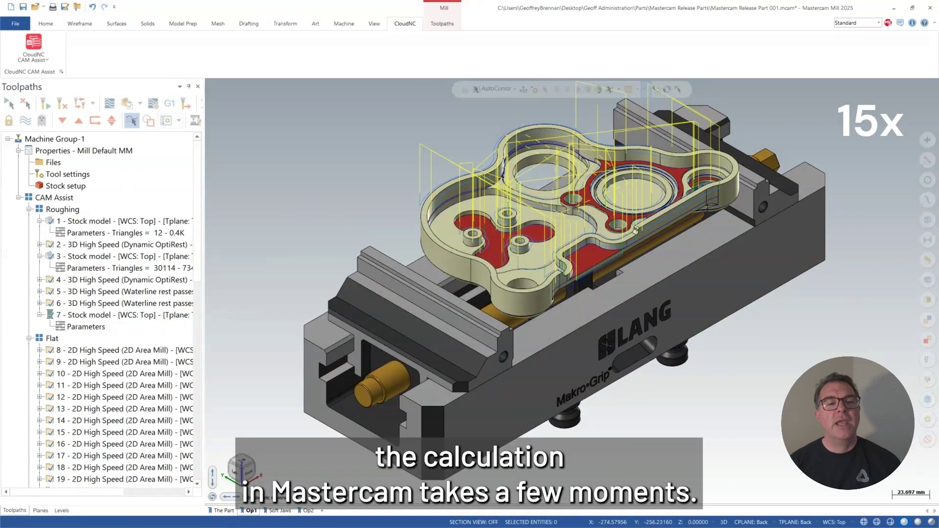
# Orbit the regenerated stock model and select operation 56, the last deburring chamfer.
pyautogui.moveTo(457, 315); pyautogui.dragTo(541, 303, button='middle')
pyautogui.scroll(-14, 191, 352)
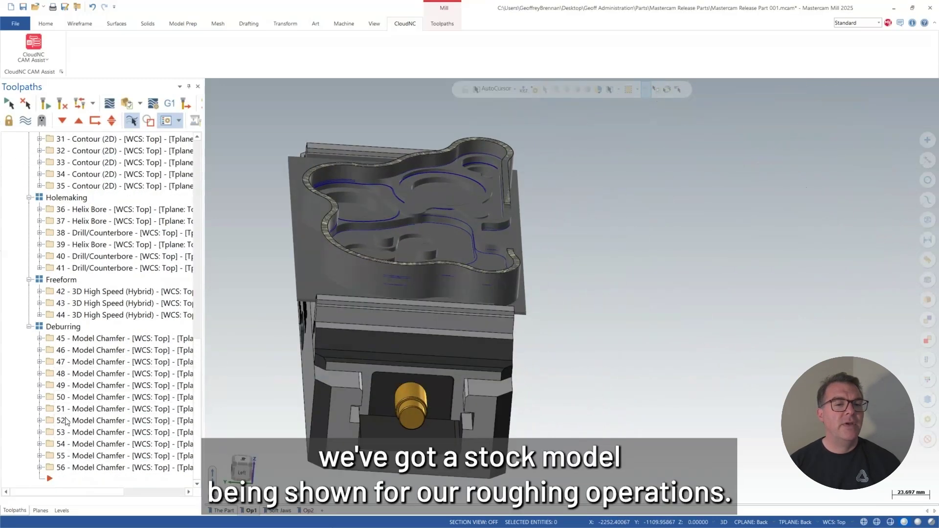
pyautogui.click(68, 483)
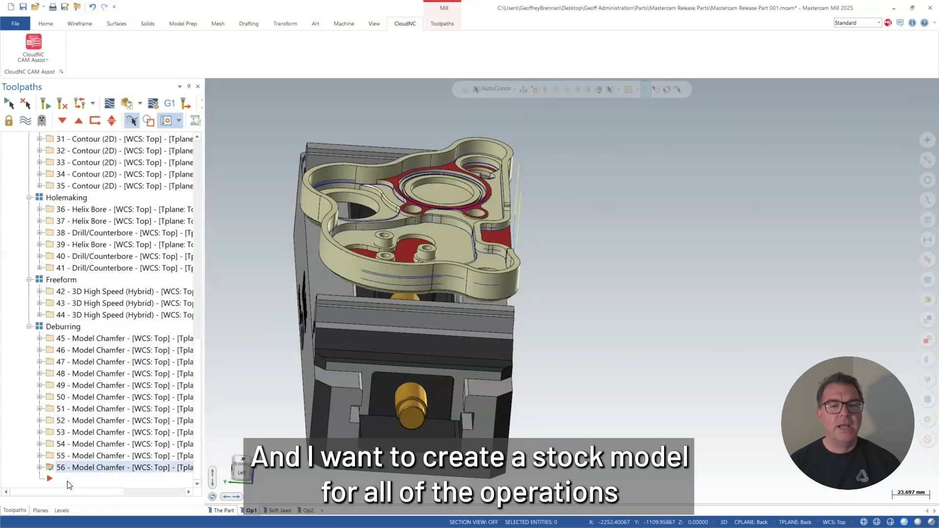
# Add a stock model operation after operation 56, coloured blue (colour 159).
pyautogui.rightClick(57, 483)
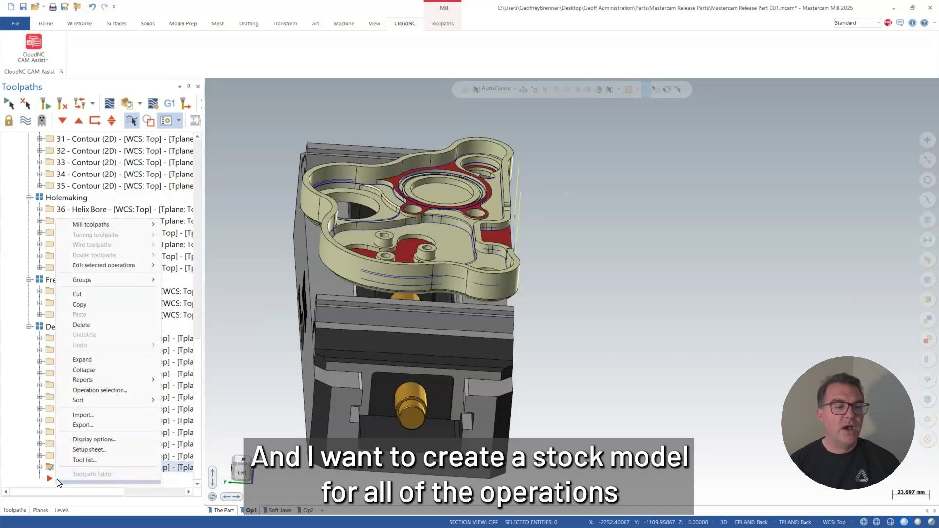
pyautogui.moveTo(127, 230)
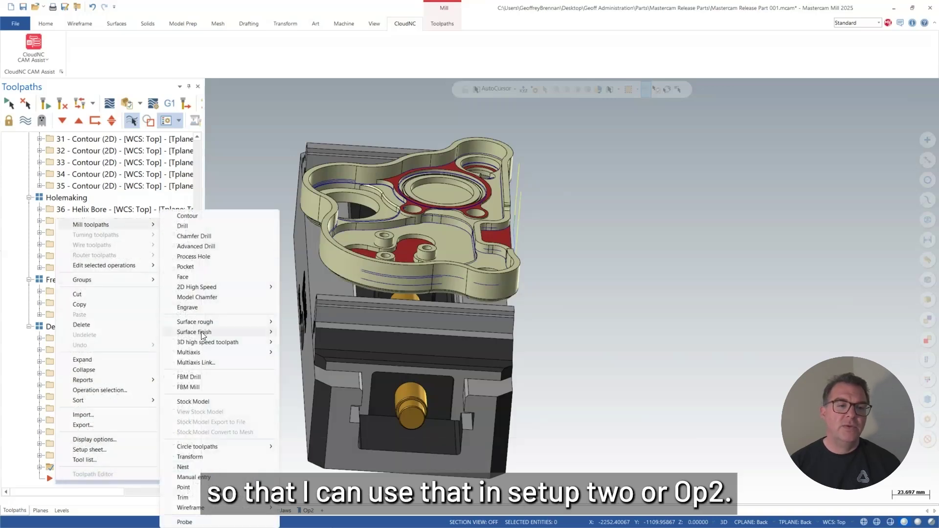
pyautogui.moveTo(204, 325)
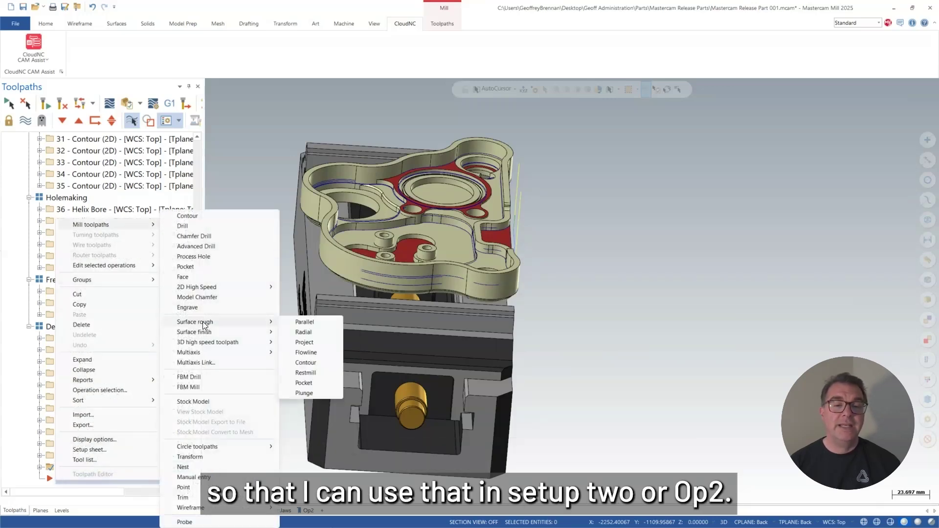
pyautogui.click(202, 401)
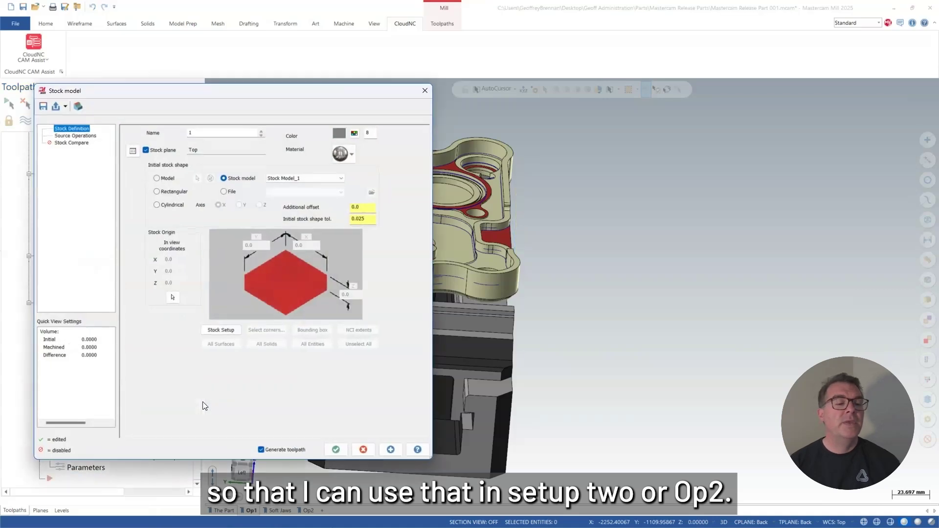
pyautogui.click(351, 134)
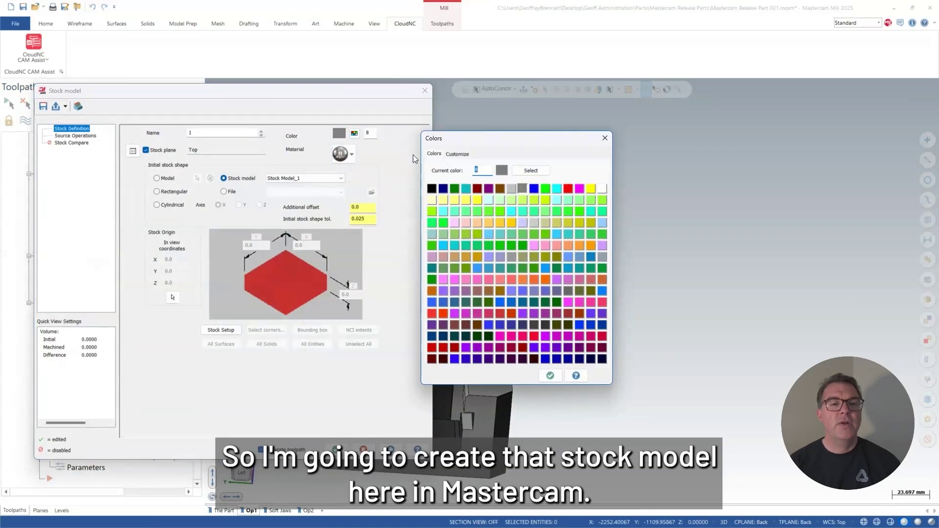
pyautogui.click(602, 291)
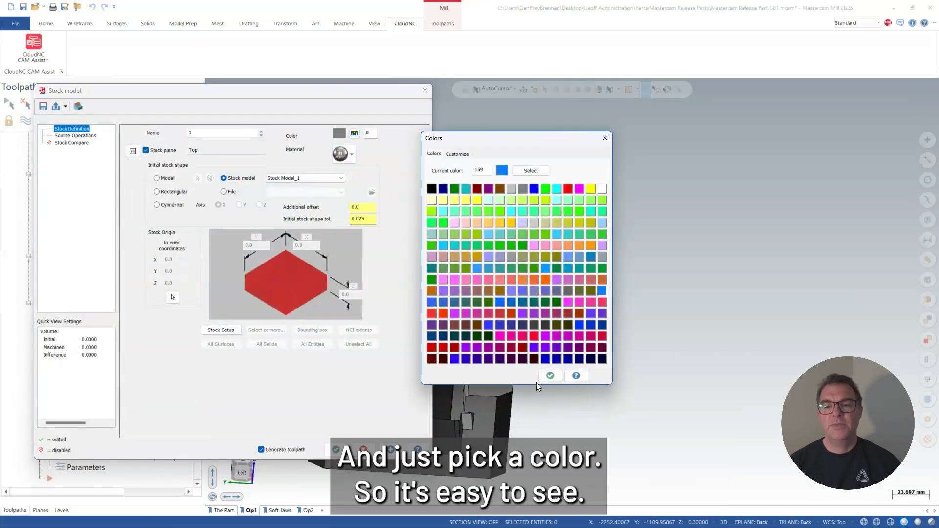
pyautogui.click(549, 376)
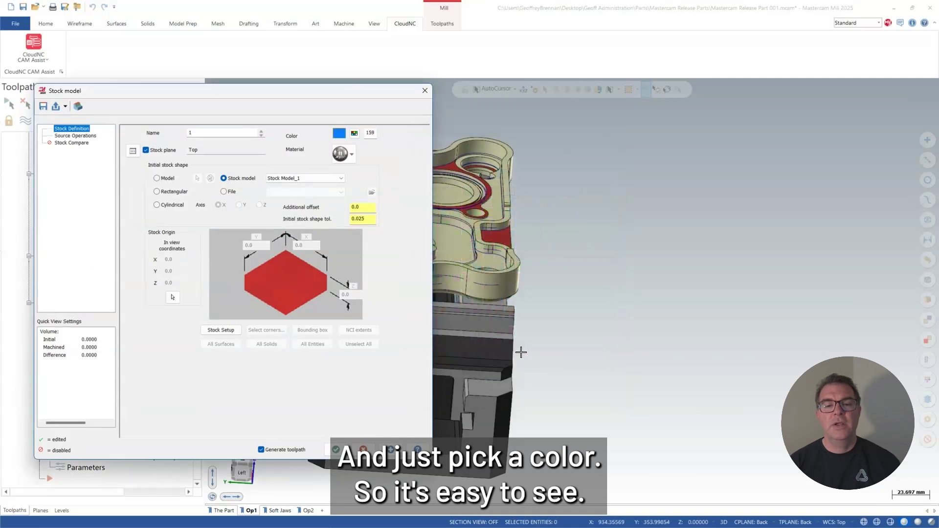
# Source the stock model from every operation in the CAM Assist folder and confirm.
pyautogui.click(85, 137)
pyautogui.click(256, 181)
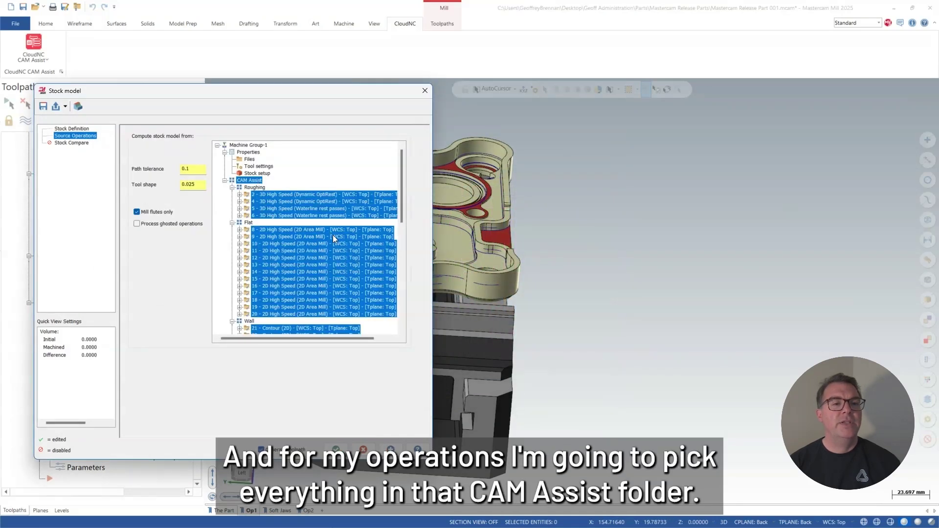
pyautogui.scroll(-12, 350, 252)
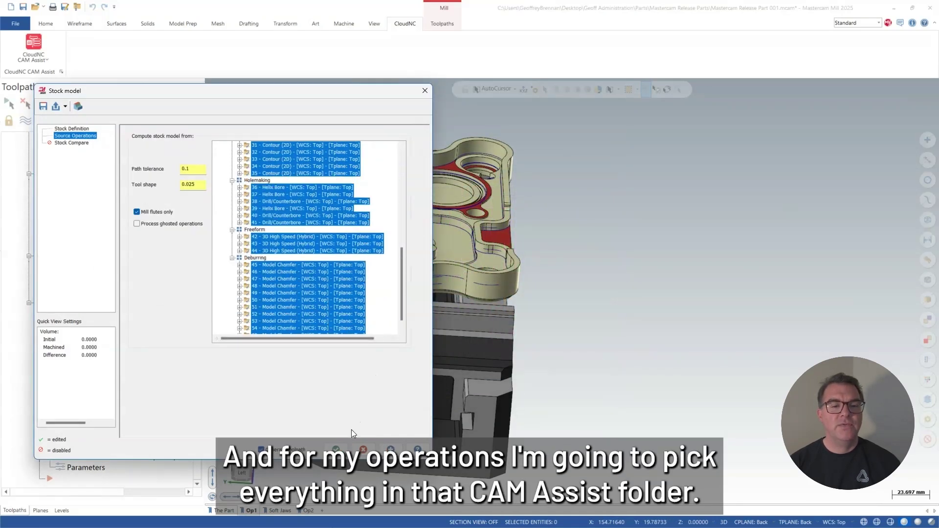
pyautogui.click(336, 449)
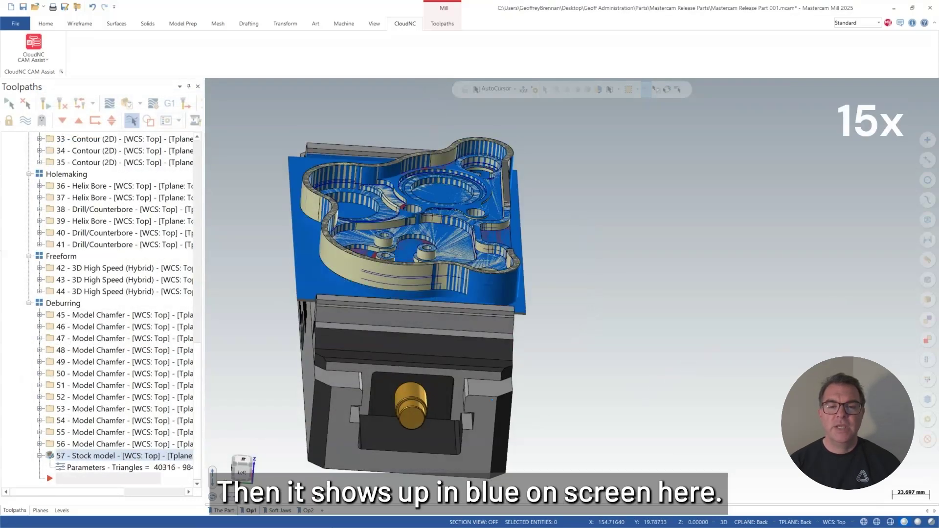
# Start a Stock Model Export to File from the stock model operation.
pyautogui.hotkey('alt', '7')
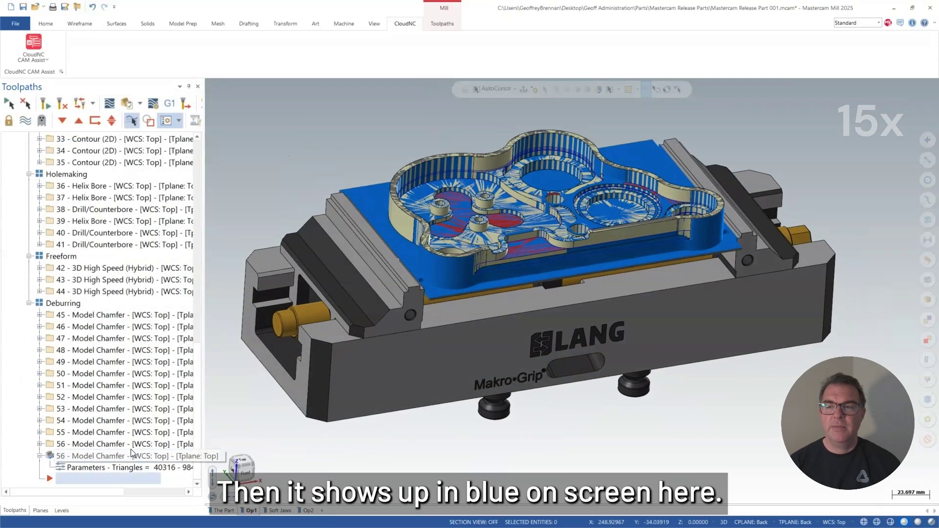
pyautogui.rightClick(104, 460)
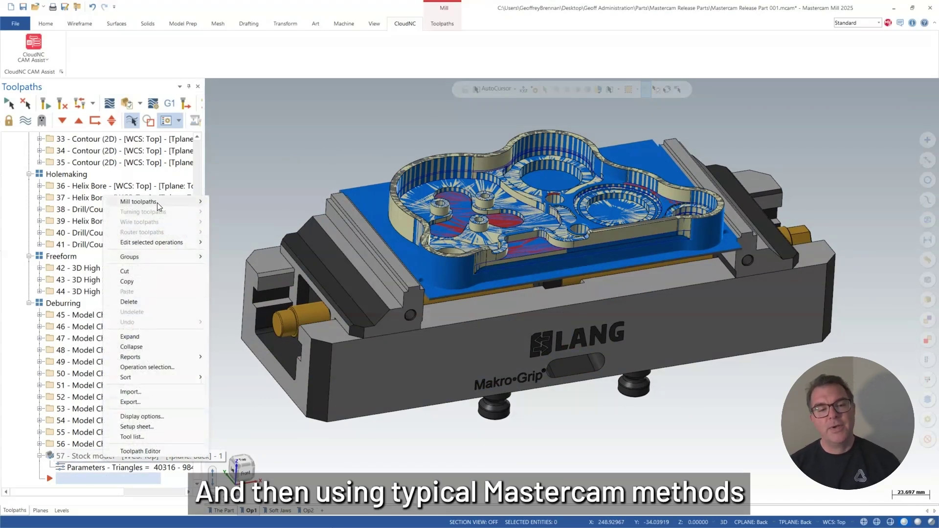
pyautogui.moveTo(159, 202)
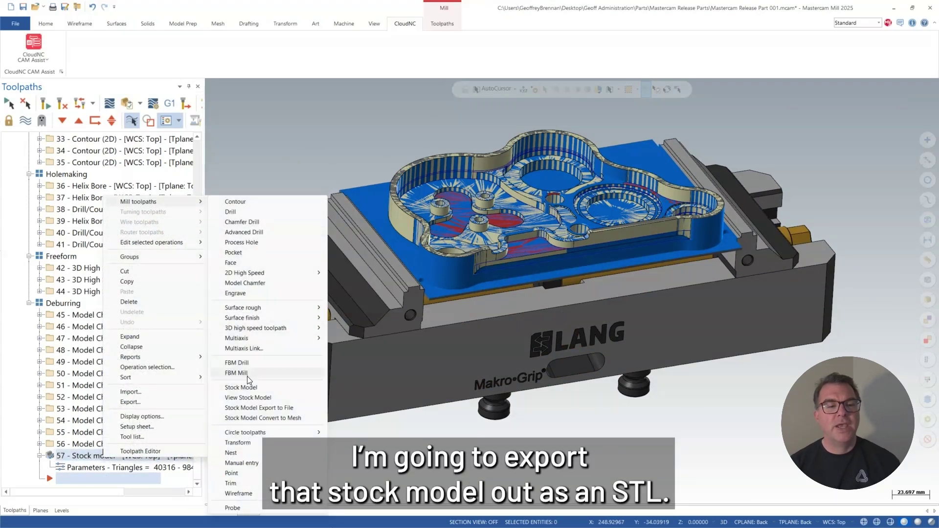
pyautogui.click(260, 408)
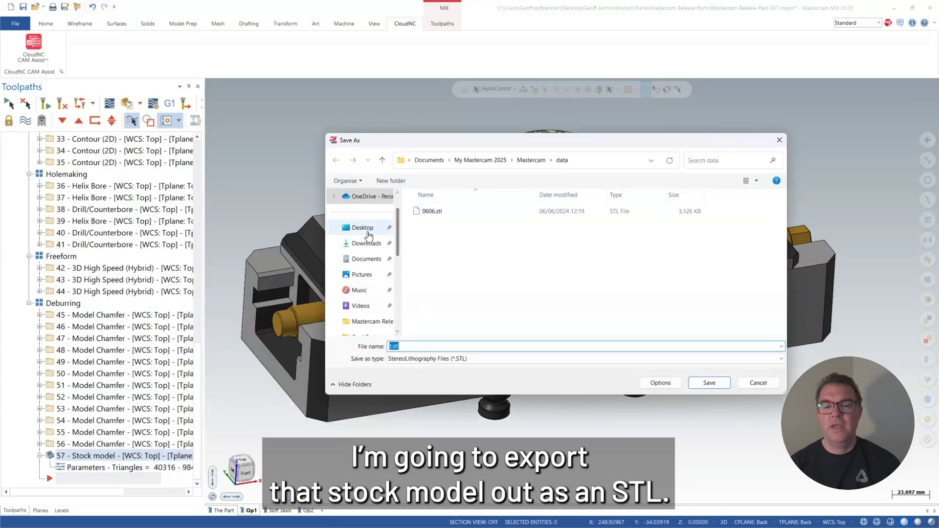
# Save it over Release Part 001 Op1 Stock.stl in the Mastercam Release Parts folder.
pyautogui.click(363, 227)
pyautogui.click(481, 223)
pyautogui.doubleClick(482, 223)
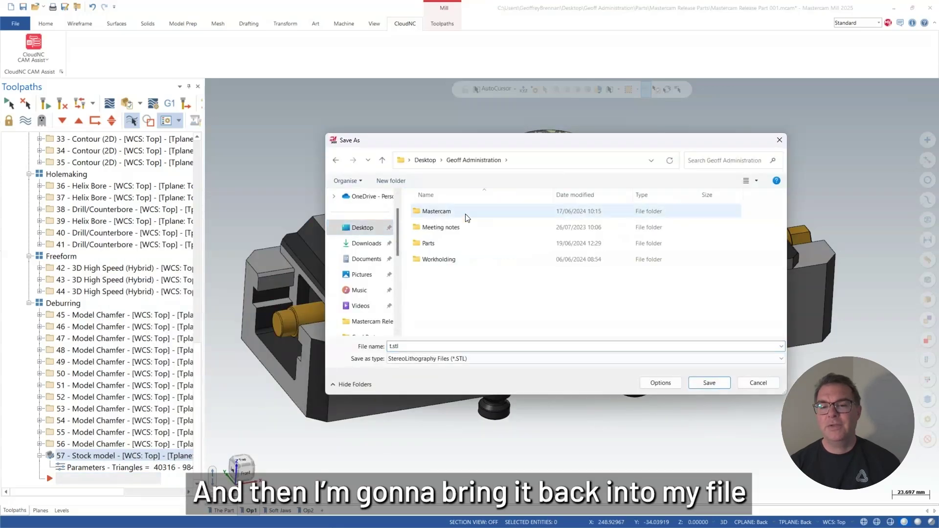
pyautogui.doubleClick(428, 244)
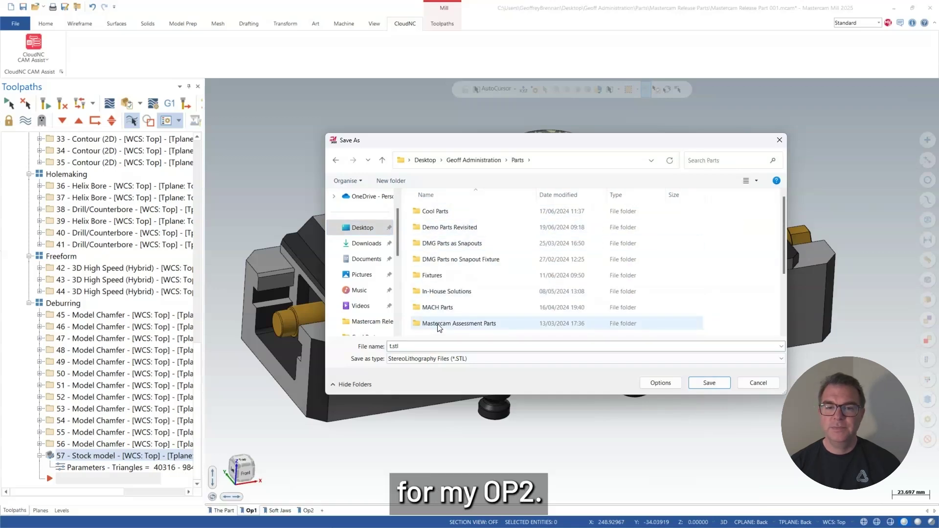
pyautogui.scroll(-1, 437, 318)
pyautogui.doubleClick(450, 295)
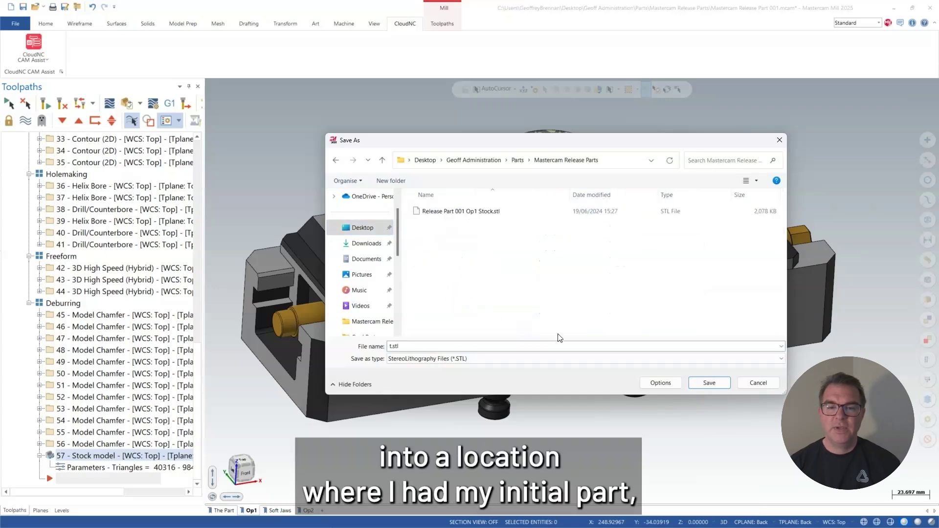
pyautogui.click(481, 215)
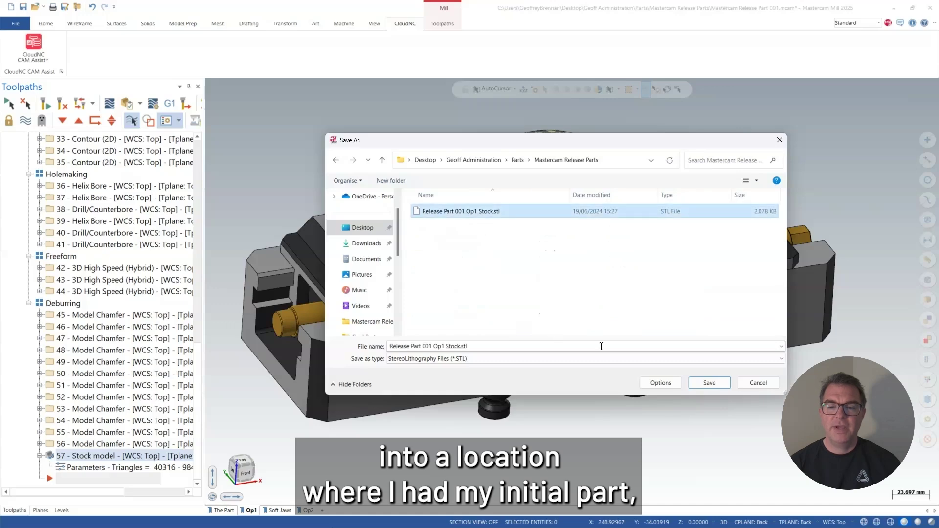
pyautogui.click(709, 382)
pyautogui.click(506, 272)
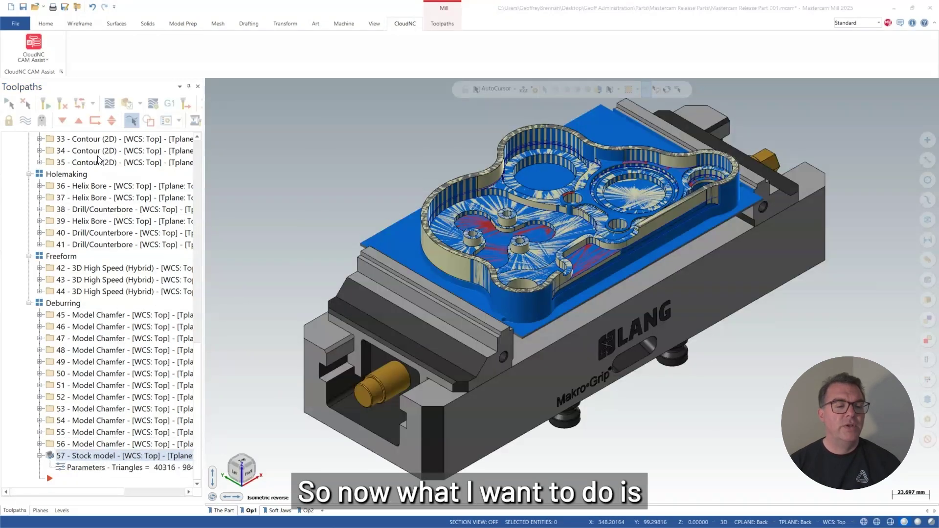
# Show toolpath 55, select level 100 Op 1 Stock, and open the File Info page.
pyautogui.click(101, 433)
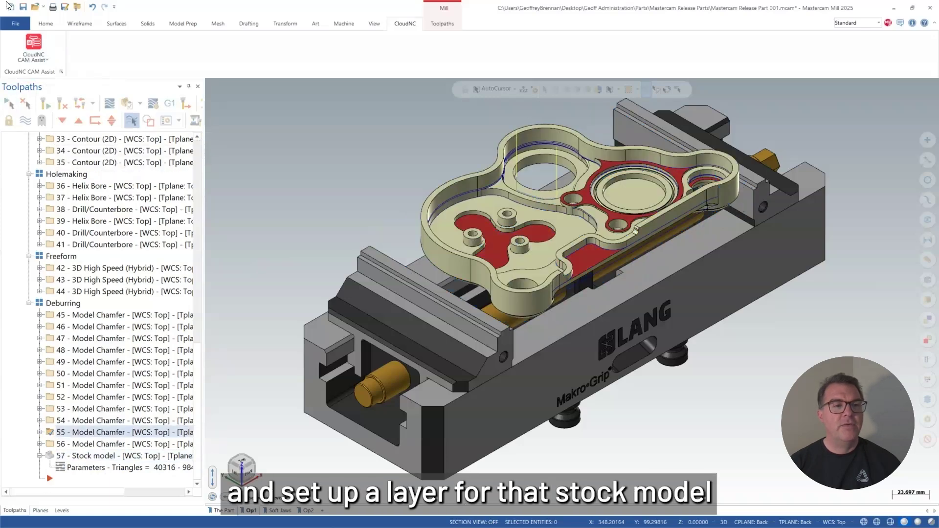
pyautogui.click(62, 510)
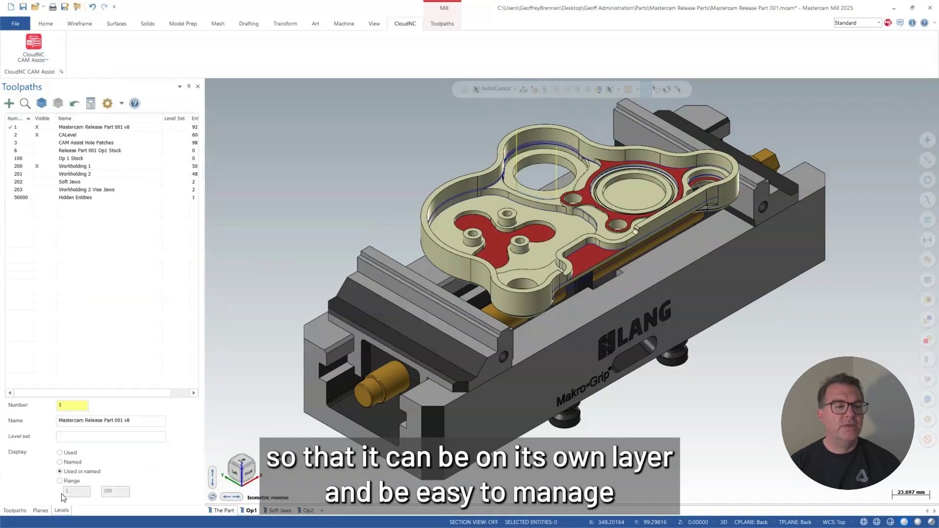
pyautogui.click(80, 160)
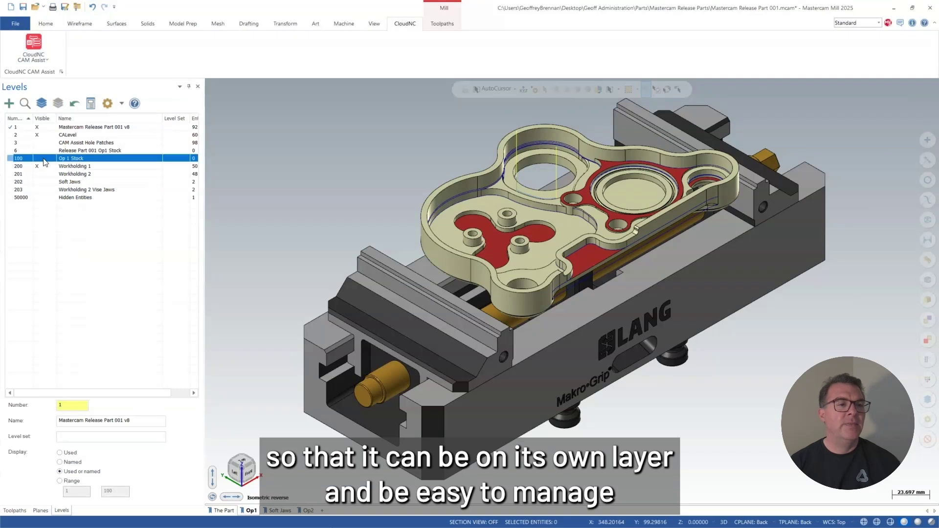
pyautogui.click(16, 23)
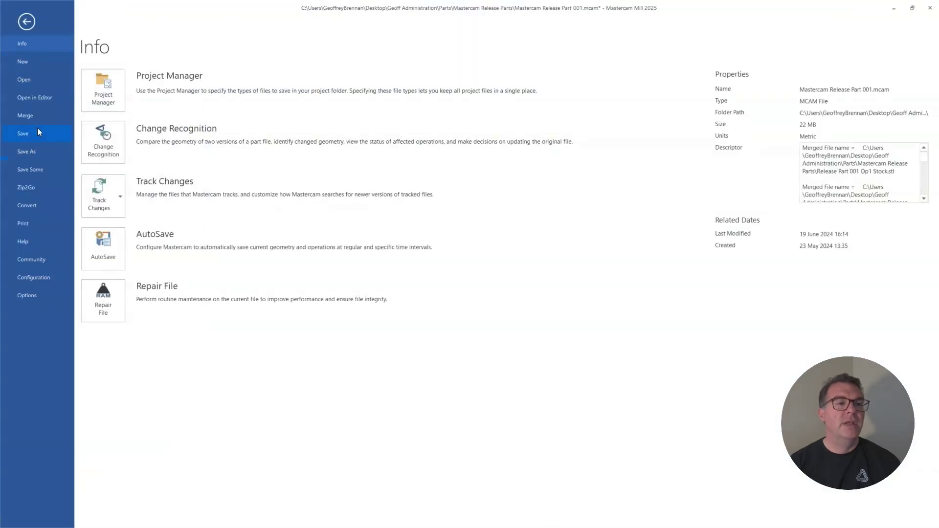
# Merge Release Part 001 Op1 Stock.stl into the part, accepting its current position.
pyautogui.click(40, 115)
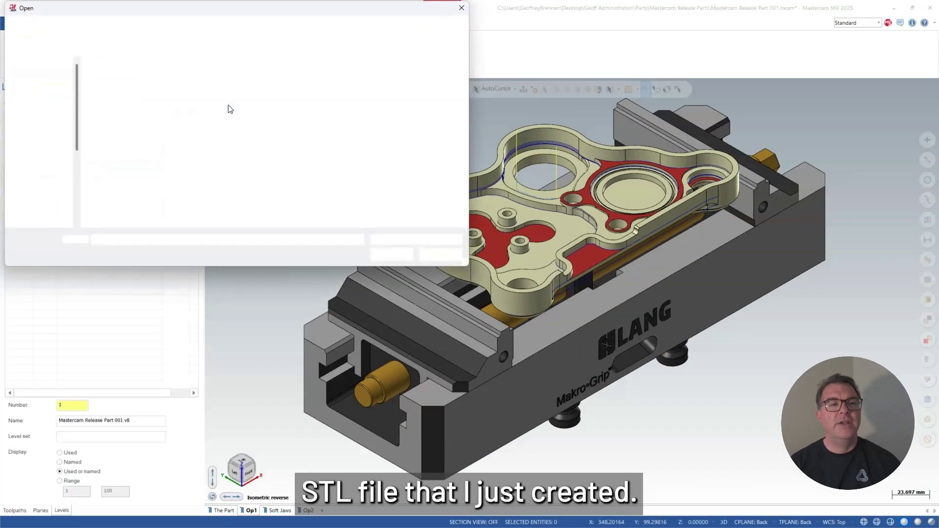
pyautogui.scroll(-3, 215, 161)
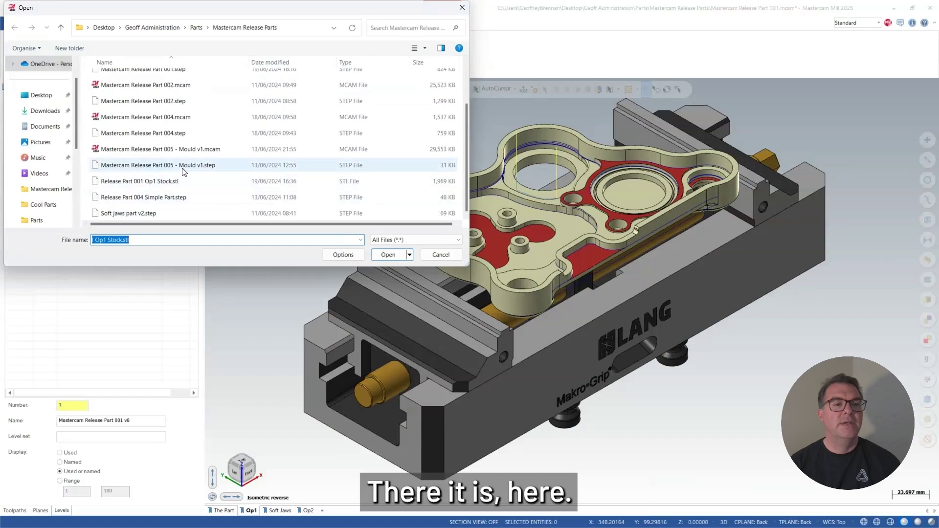
pyautogui.click(174, 180)
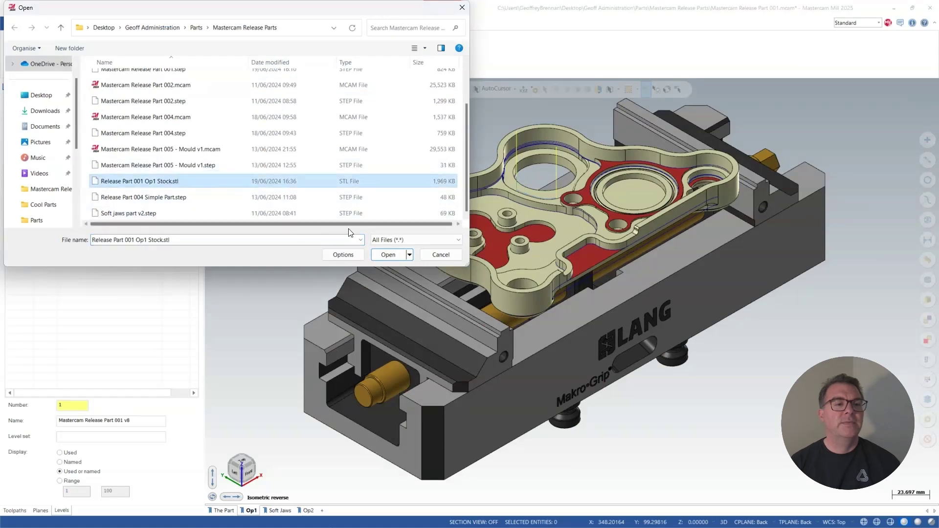
pyautogui.click(391, 254)
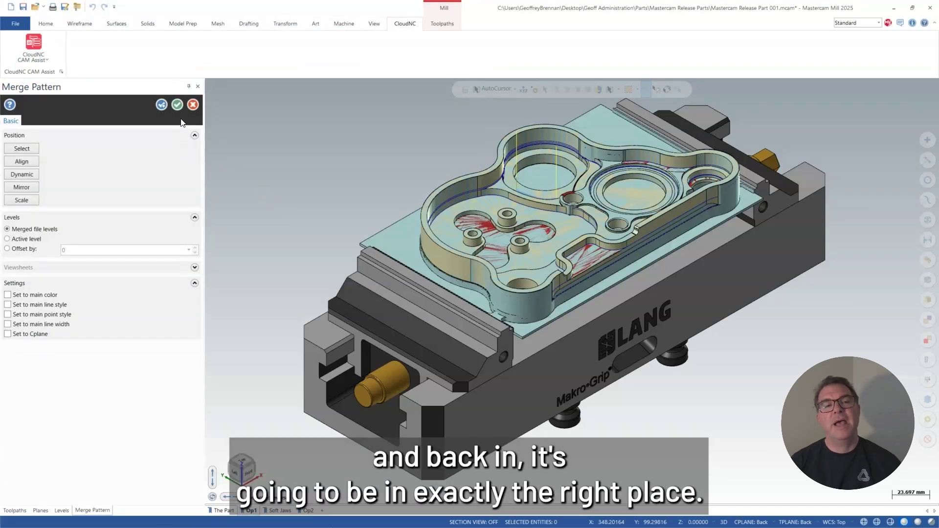
pyautogui.click(177, 104)
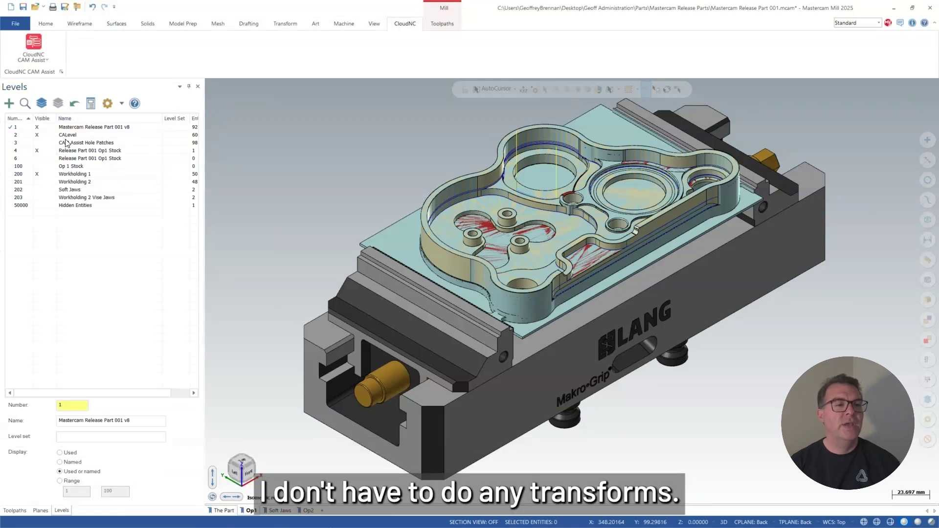
# Toggle level visibility so CALevel and Workholding 1 are hidden and the Op1 stock is shown.
pyautogui.click(38, 127)
pyautogui.click(39, 135)
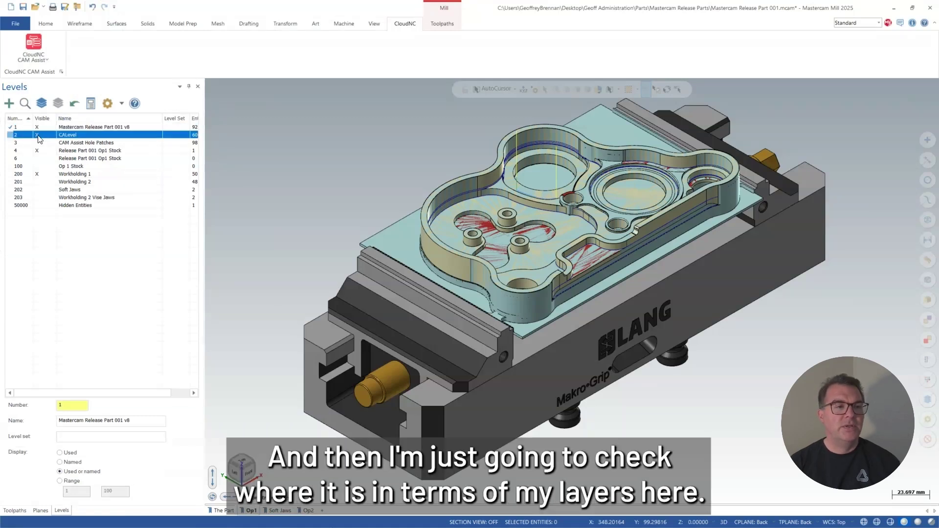
pyautogui.click(38, 151)
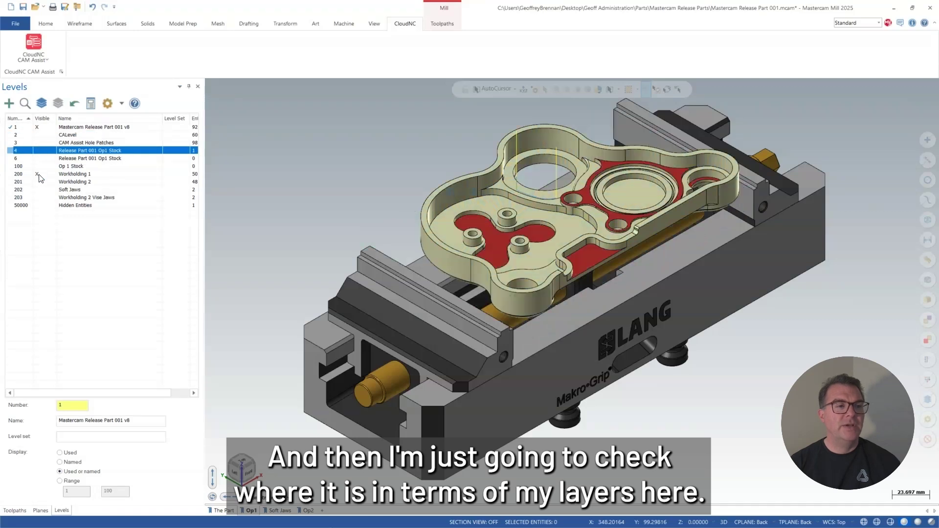
pyautogui.click(38, 174)
pyautogui.click(41, 128)
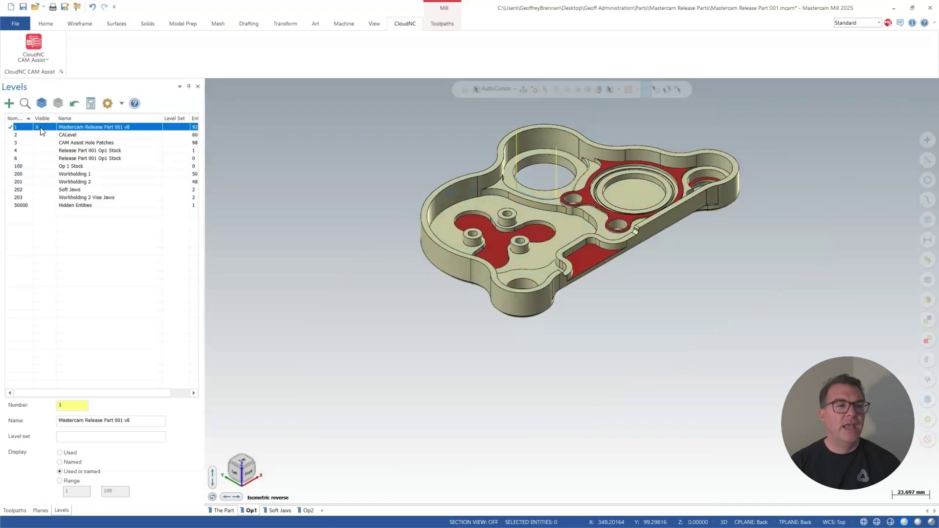
pyautogui.click(39, 135)
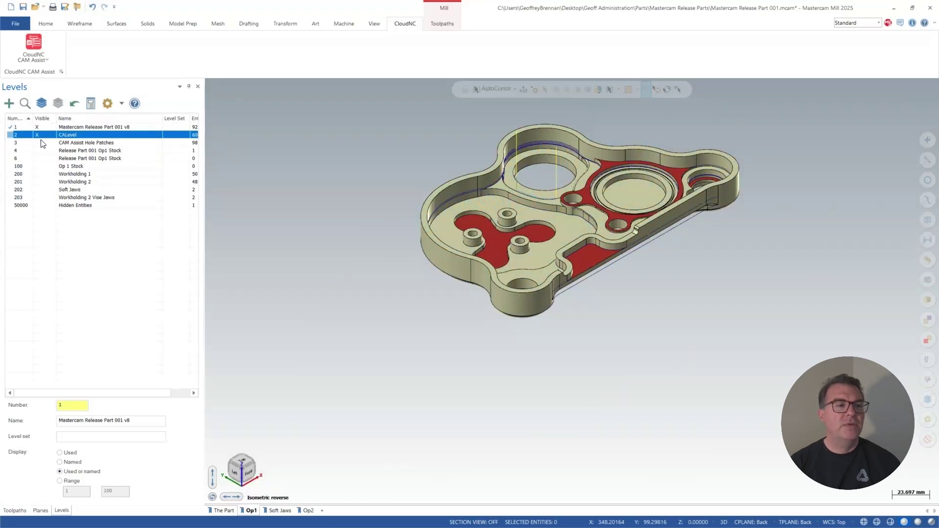
pyautogui.click(41, 135)
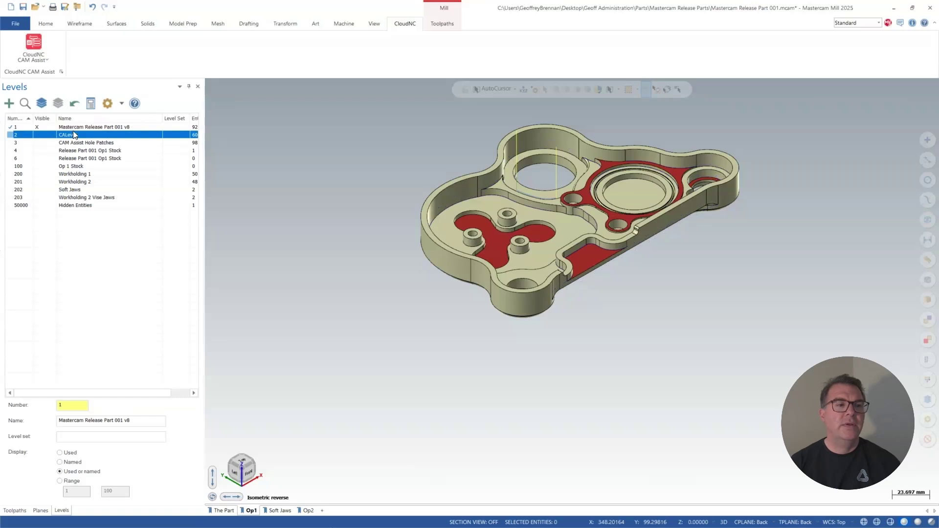
pyautogui.click(53, 151)
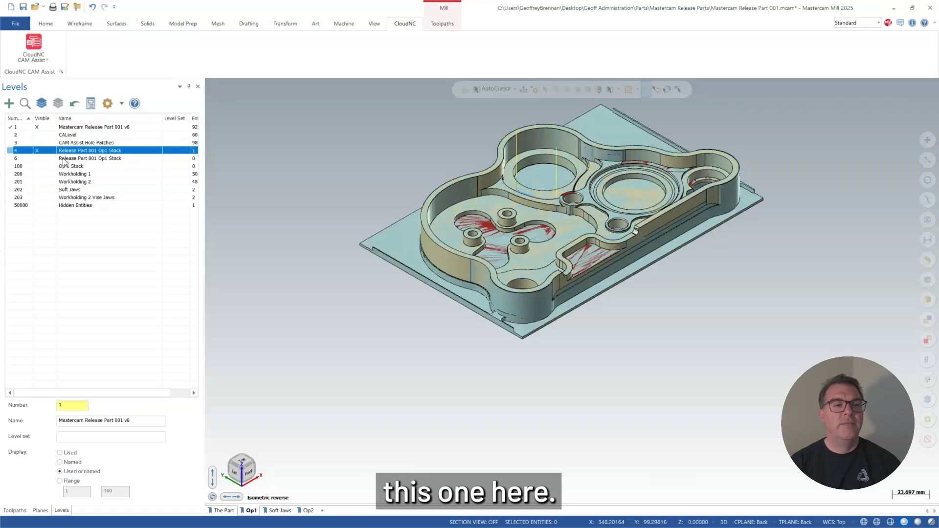
# Remove all empty levels, make level 4 'Release Part 001 Op1 Stock' current, and hide the part.
pyautogui.rightClick(52, 159)
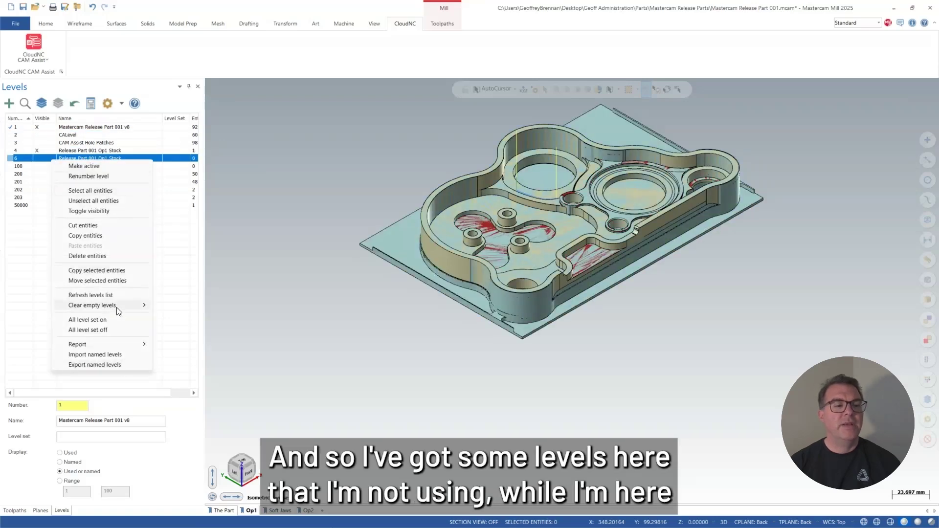
pyautogui.moveTo(109, 307)
pyautogui.click(176, 316)
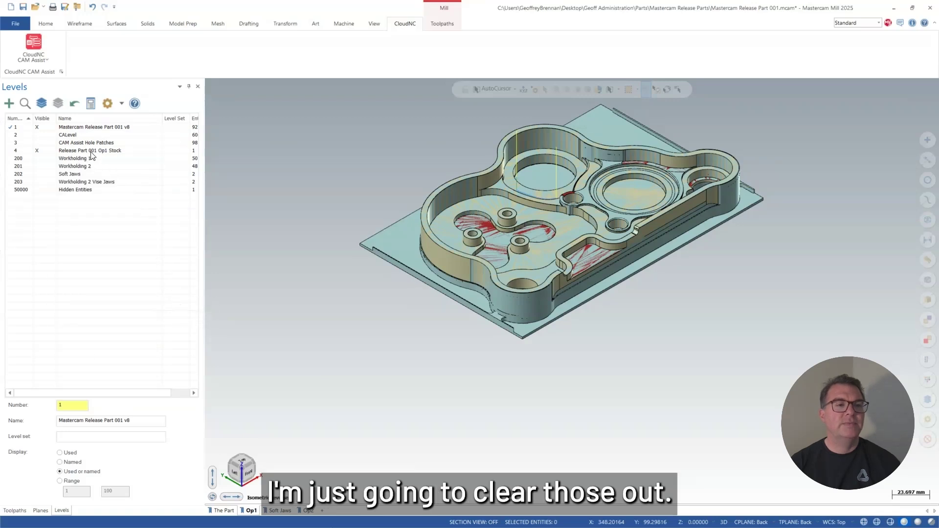
pyautogui.click(29, 150)
pyautogui.click(39, 128)
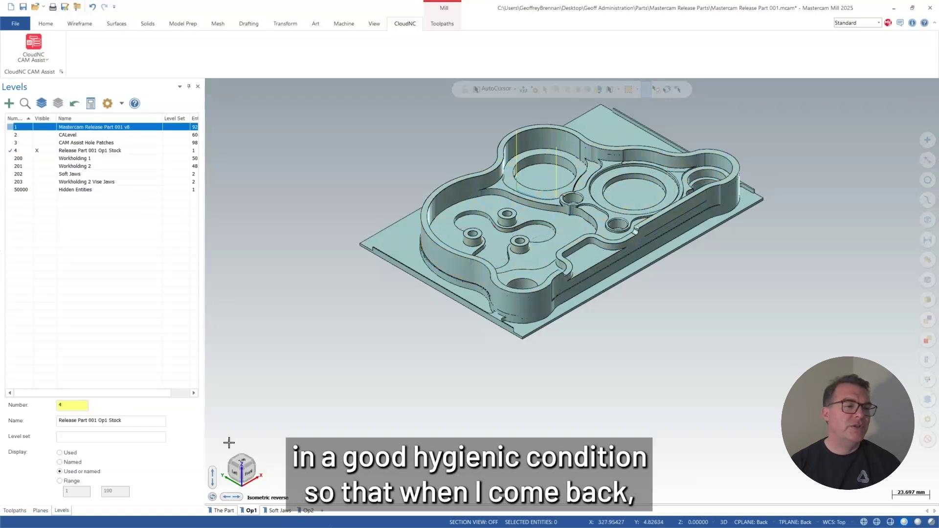
pyautogui.scroll(5, 523, 263)
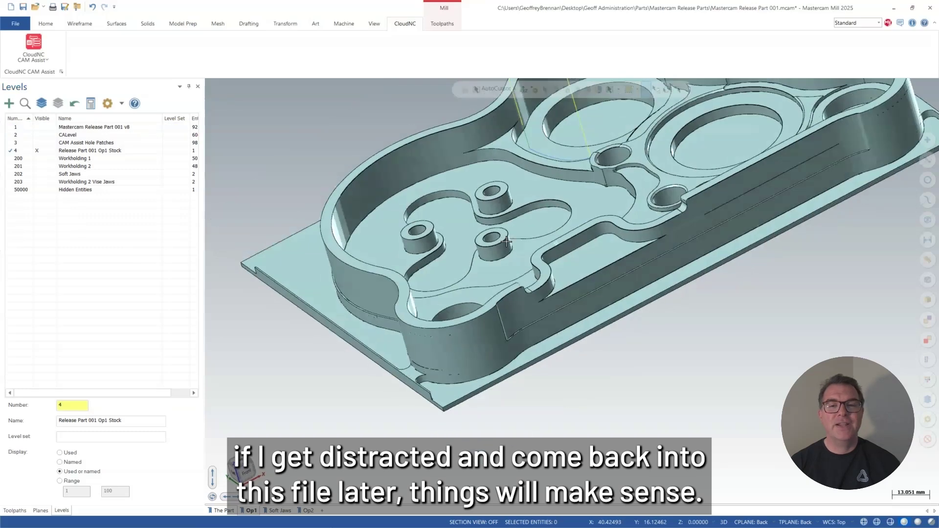
pyautogui.moveTo(506, 241); pyautogui.dragTo(469, 337, button='middle')
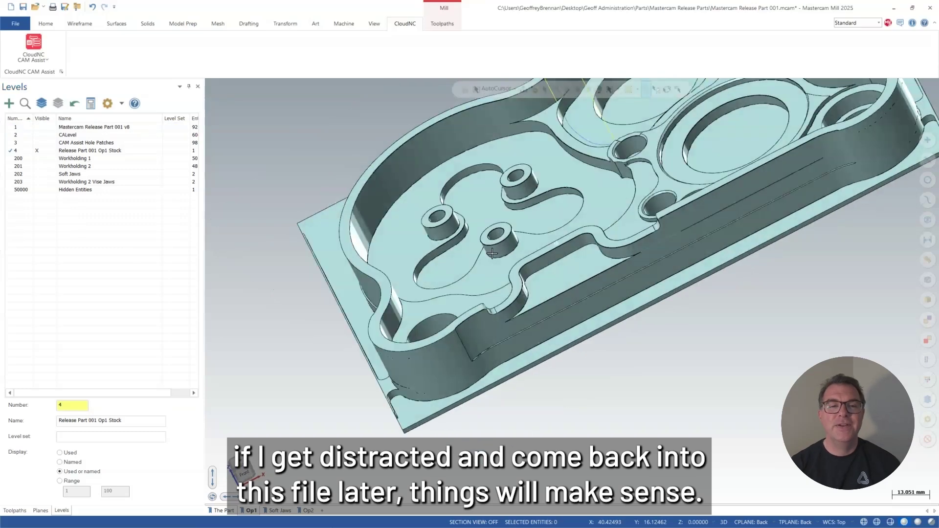
# On the Soft Jaws sheet, show the Op1 stock resting on the jaws, then hide it.
pyautogui.click(279, 510)
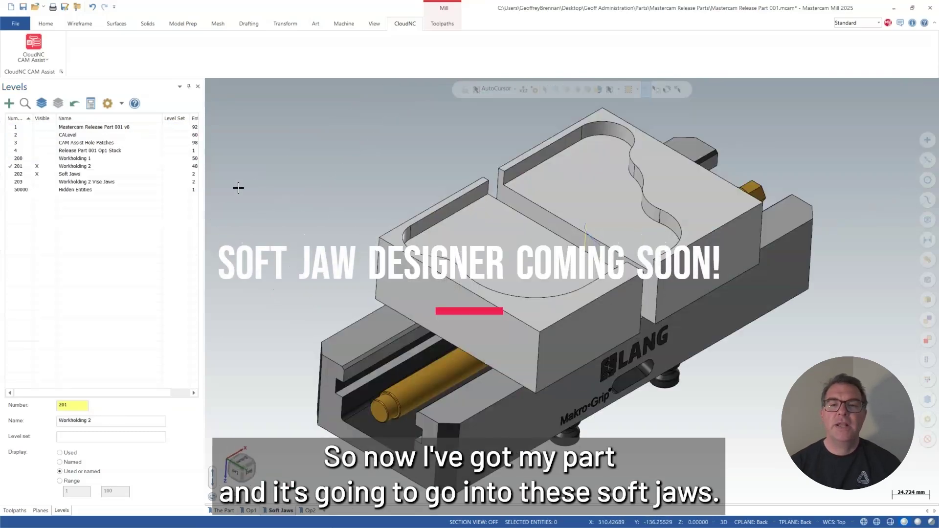
pyautogui.click(38, 150)
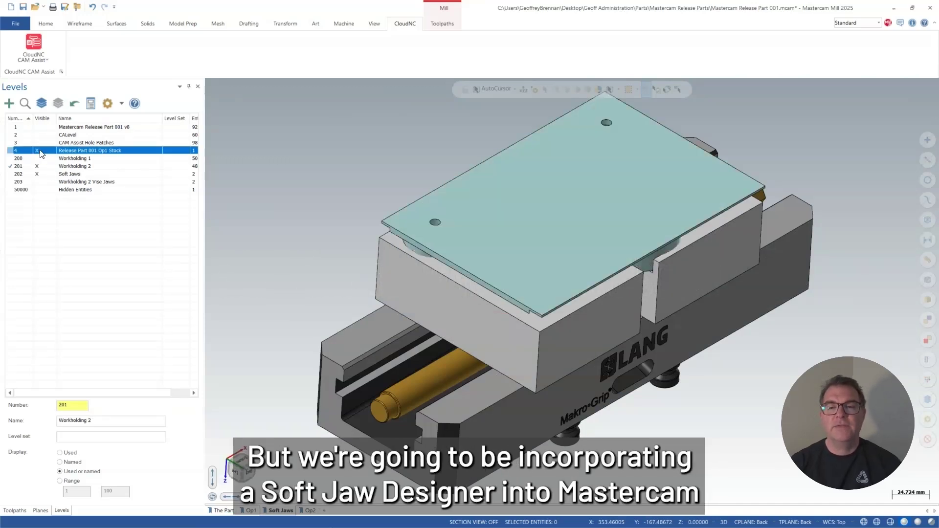
pyautogui.moveTo(512, 314)
pyautogui.mouseDown(button='middle')
pyautogui.moveTo(579, 266)
pyautogui.moveTo(694, 318)
pyautogui.moveTo(700, 331)
pyautogui.moveTo(536, 279)
pyautogui.moveTo(503, 279)
pyautogui.moveTo(497, 294)
pyautogui.mouseUp(button='middle')
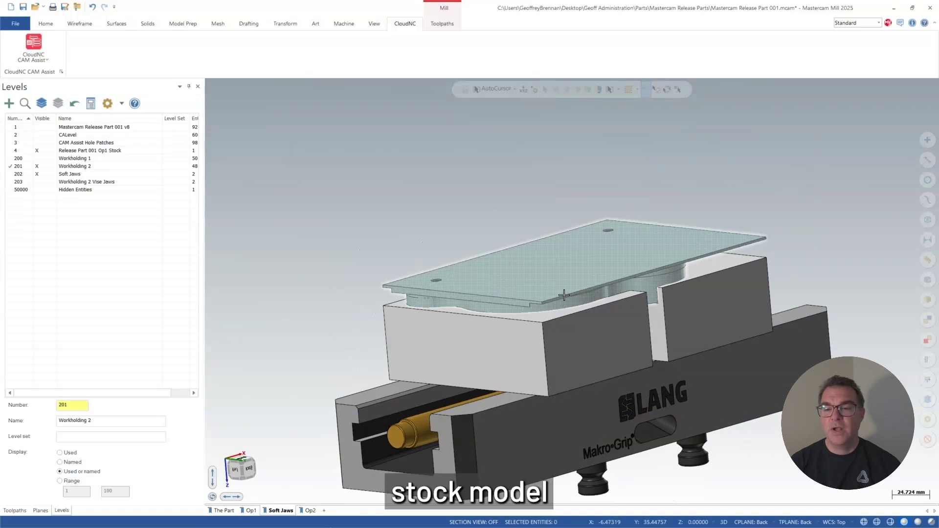
pyautogui.click(37, 151)
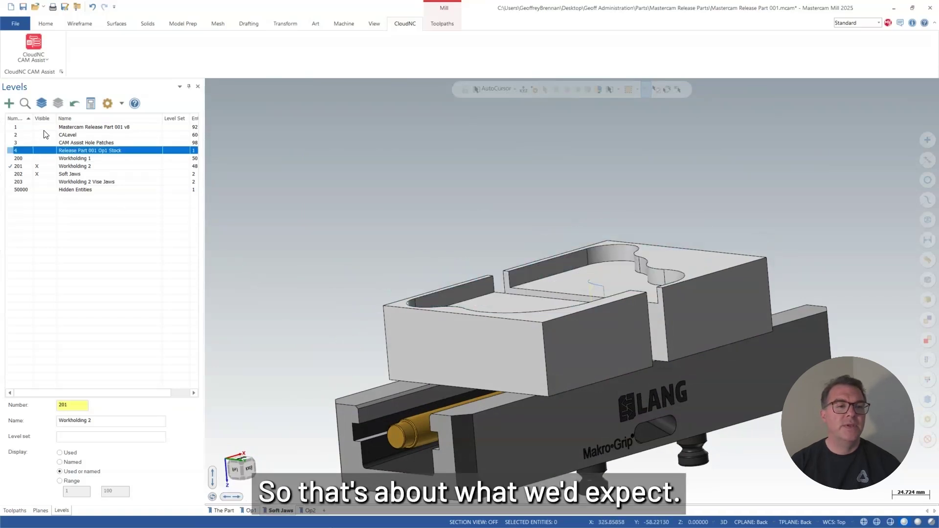
# Show the finished part sitting in the jaws, check the Op2 sheet, and return to Soft Jaws.
pyautogui.click(37, 127)
pyautogui.moveTo(516, 297); pyautogui.dragTo(563, 342, button='middle')
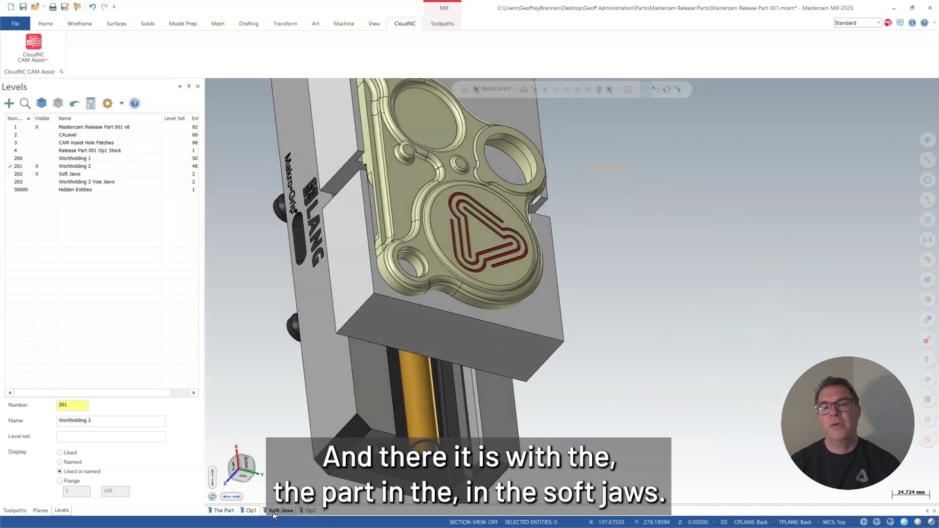
pyautogui.click(308, 510)
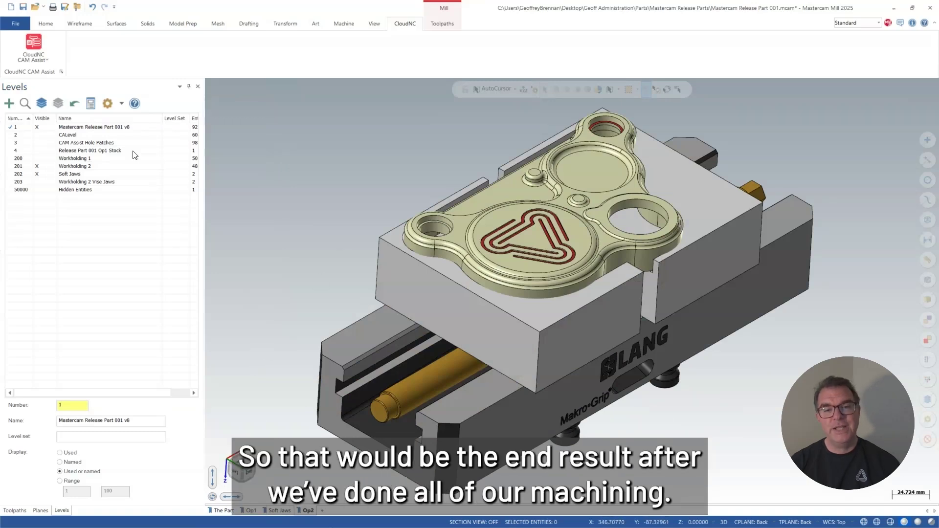
pyautogui.click(279, 511)
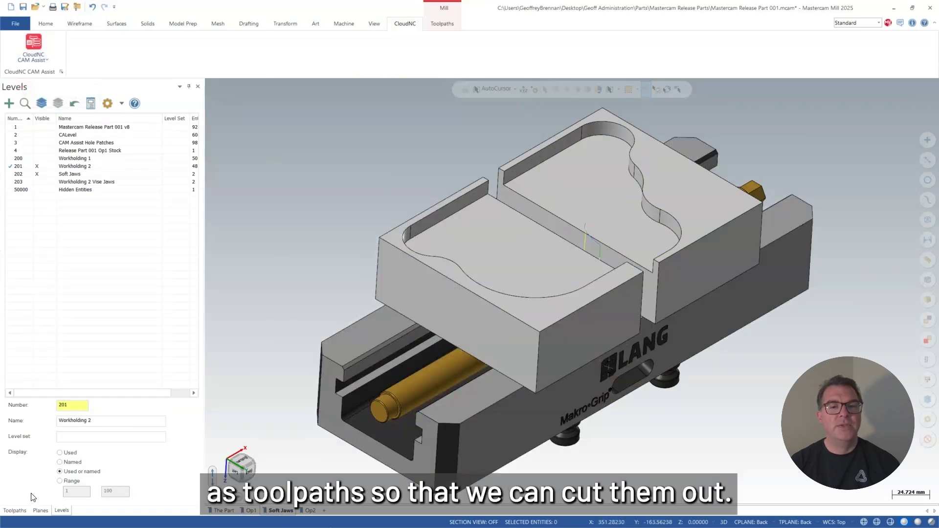
# Show the Toolpaths manager with Machine Group-1 expanded to list its operations.
pyautogui.click(16, 511)
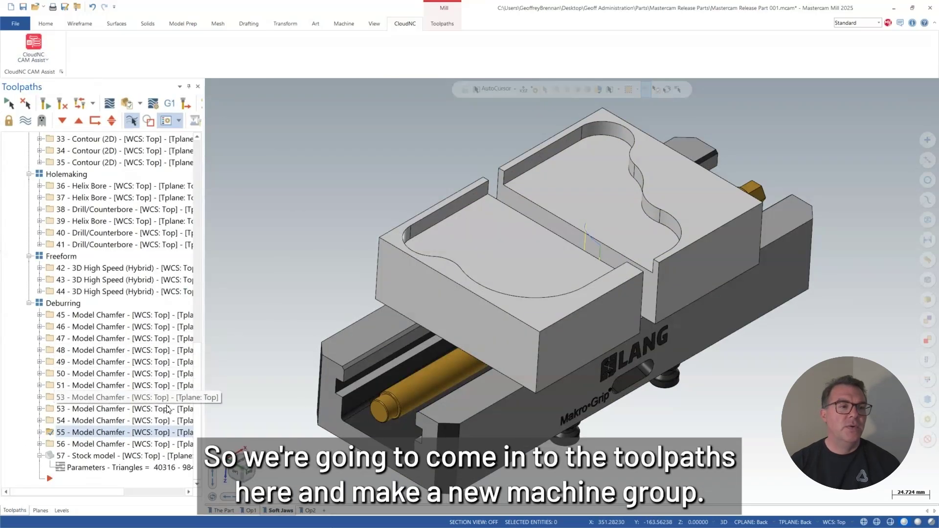
pyautogui.moveTo(195, 371); pyautogui.dragTo(211, 154)
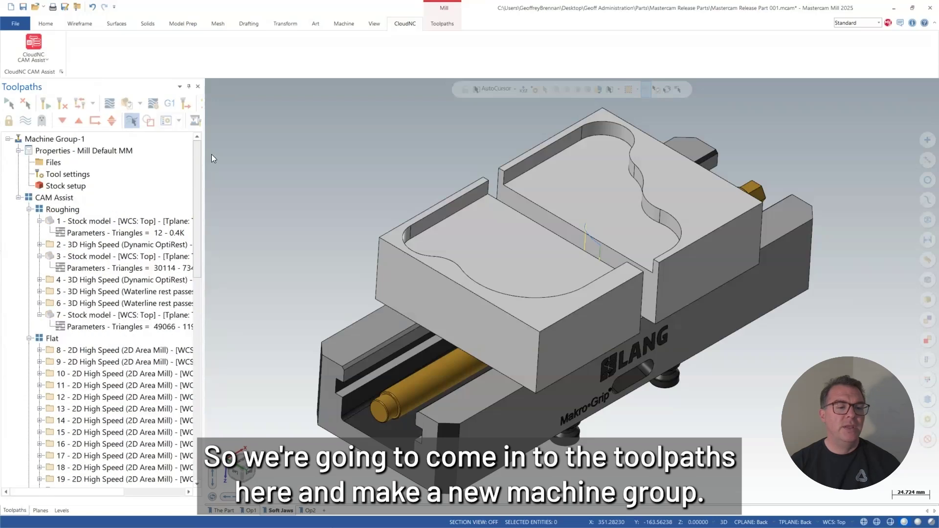
pyautogui.click(8, 139)
pyautogui.rightClick(55, 157)
pyautogui.click(56, 142)
pyautogui.rightClick(56, 142)
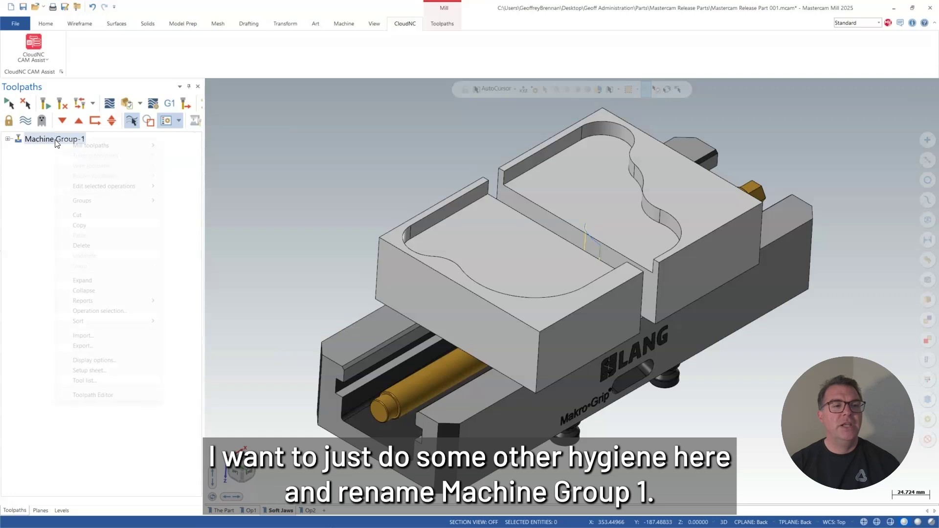
pyautogui.click(8, 139)
pyautogui.click(9, 139)
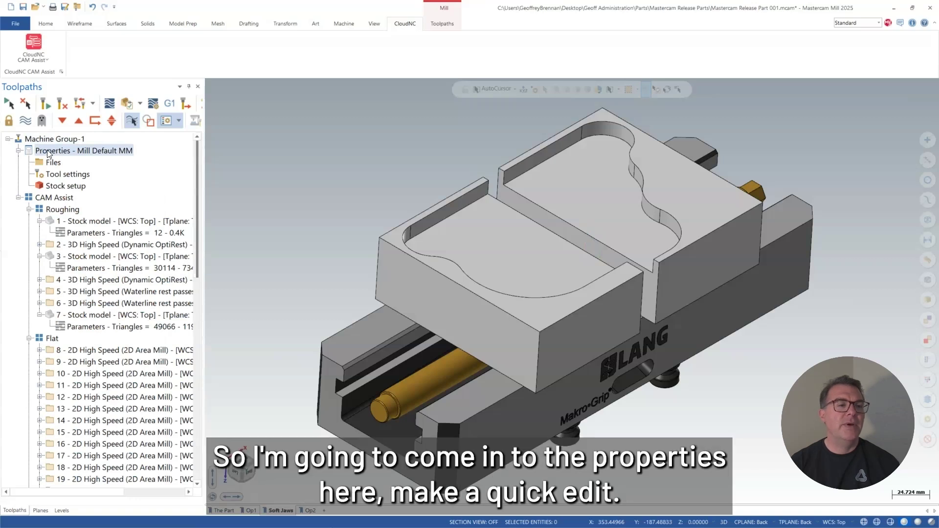
# Rename Machine Group-1 to Op1 in its properties and collapse the Op1 group.
pyautogui.click(49, 163)
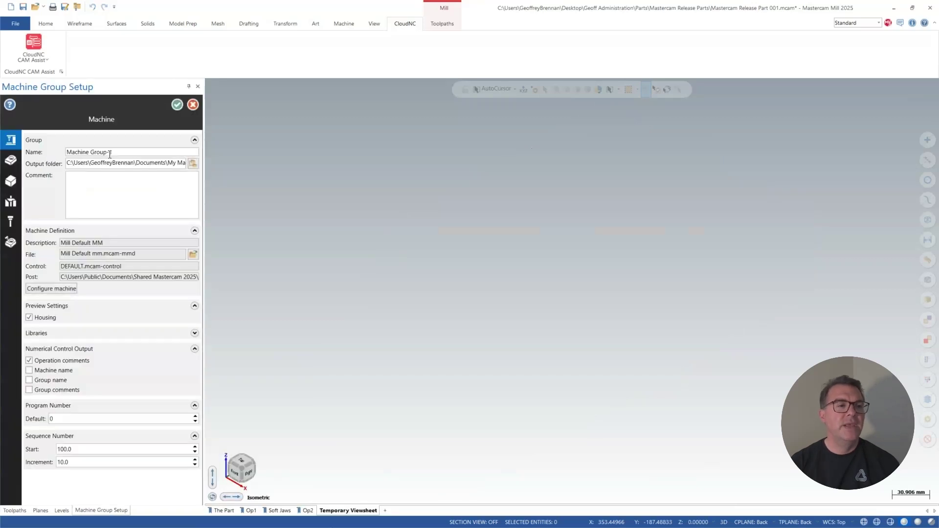
pyautogui.moveTo(122, 153); pyautogui.dragTo(41, 156)
pyautogui.write('Op')
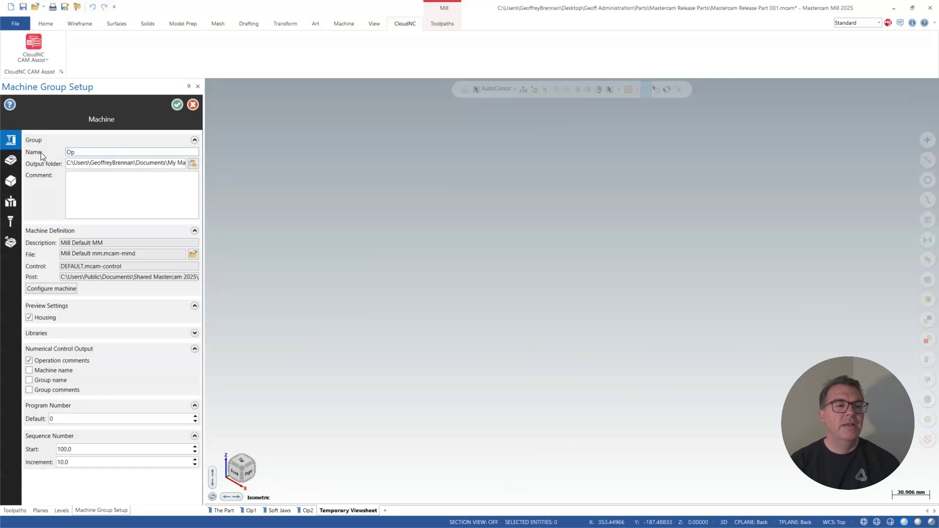
pyautogui.write('1')
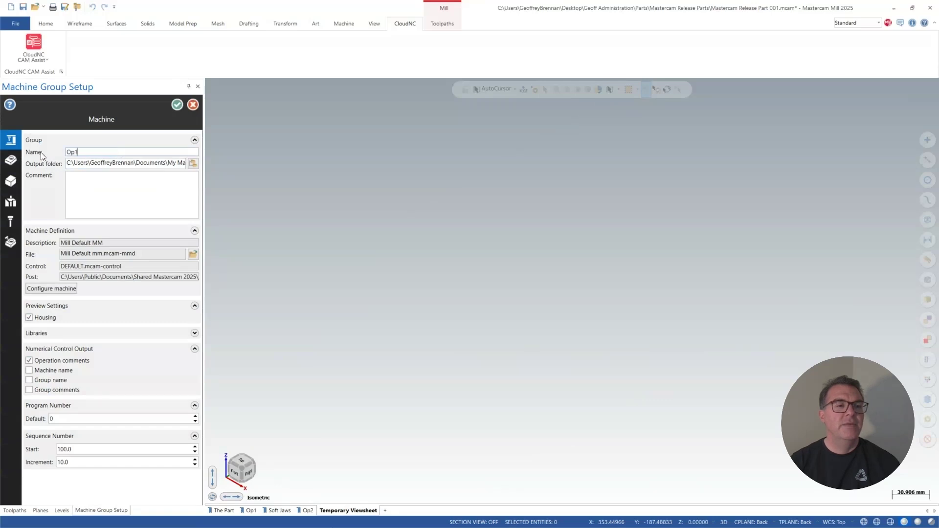
pyautogui.click(177, 104)
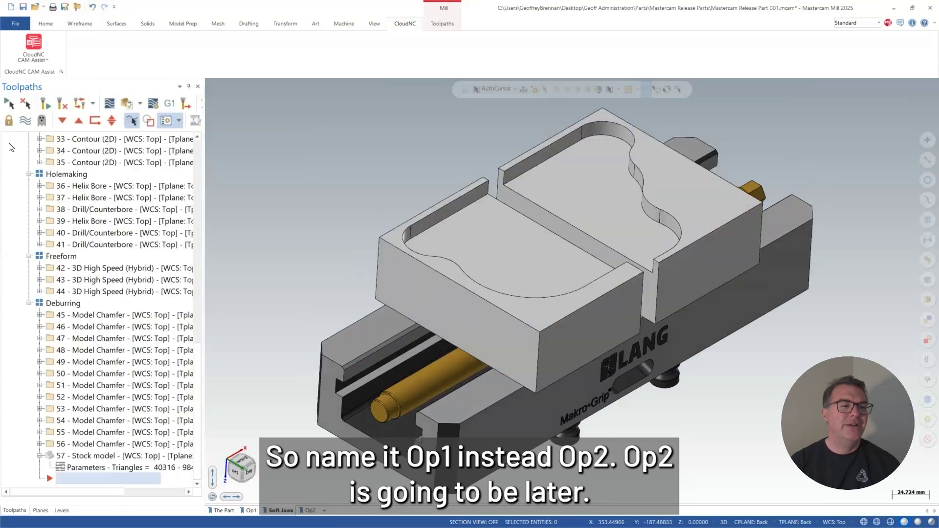
pyautogui.scroll(10, 30, 153)
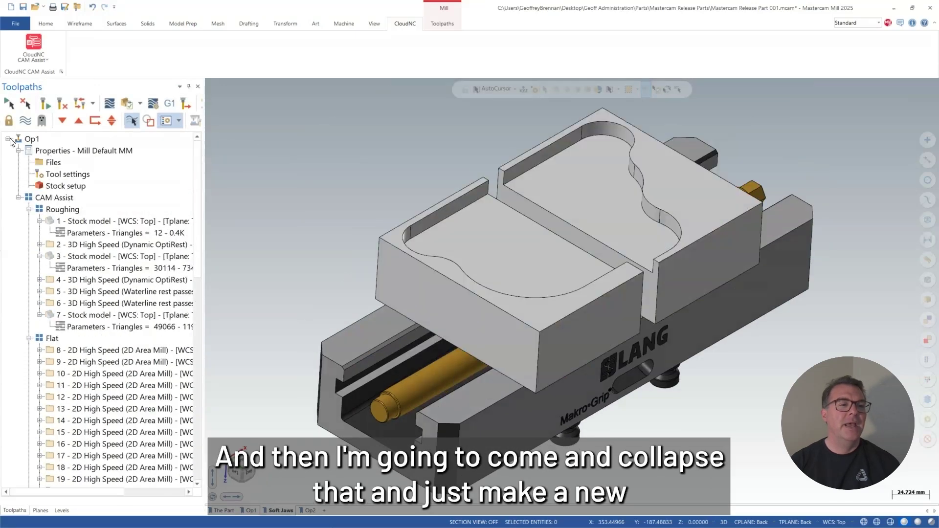
pyautogui.click(8, 140)
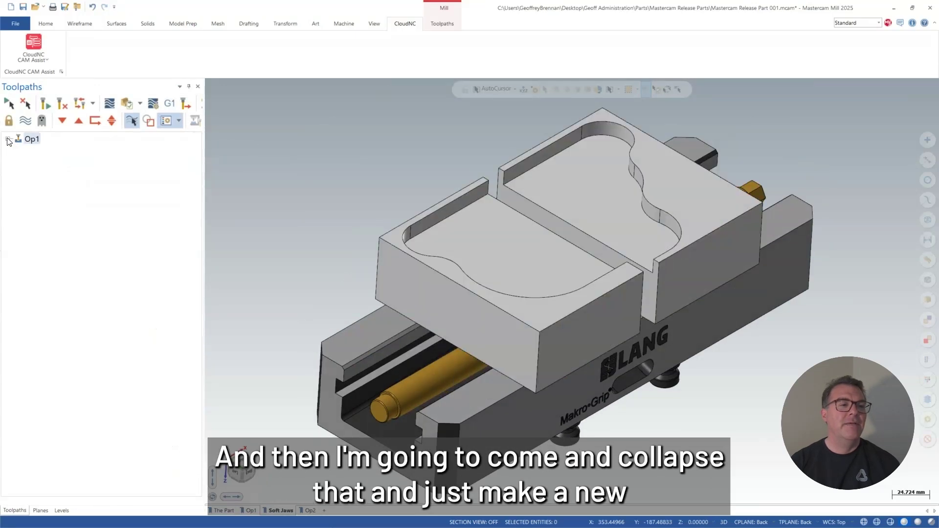
# Create a new Mill machine group from the toolpath tree and name it 'Soft Jaws'.
pyautogui.rightClick(53, 141)
pyautogui.moveTo(92, 204)
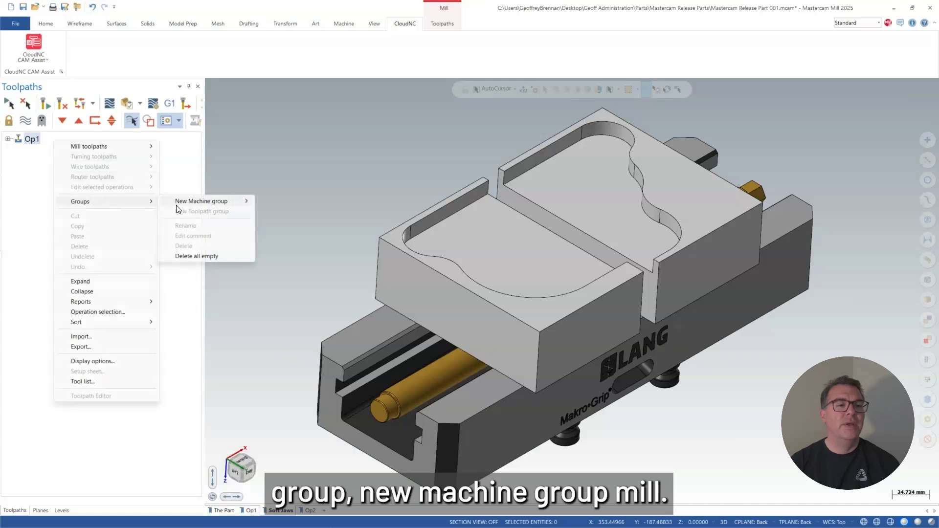
pyautogui.moveTo(191, 201)
pyautogui.click(277, 201)
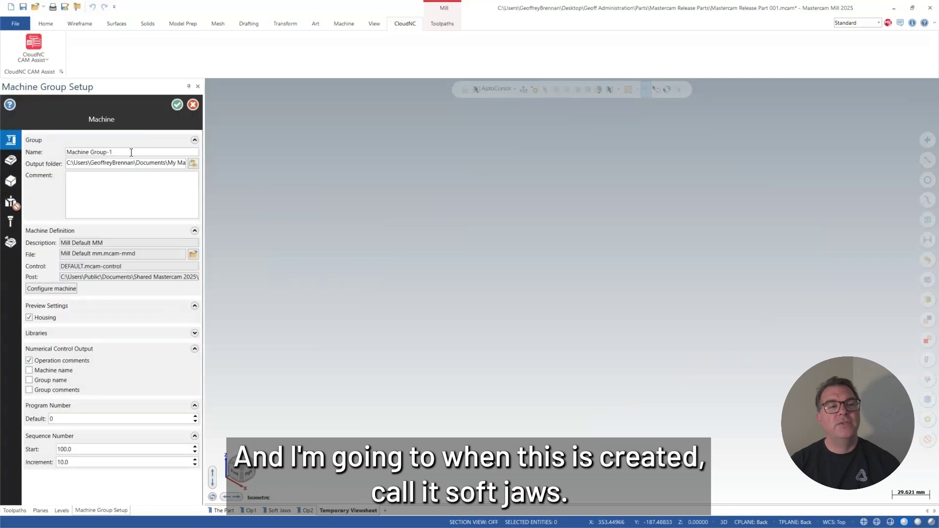
pyautogui.moveTo(130, 152); pyautogui.dragTo(21, 150)
pyautogui.write('Soft')
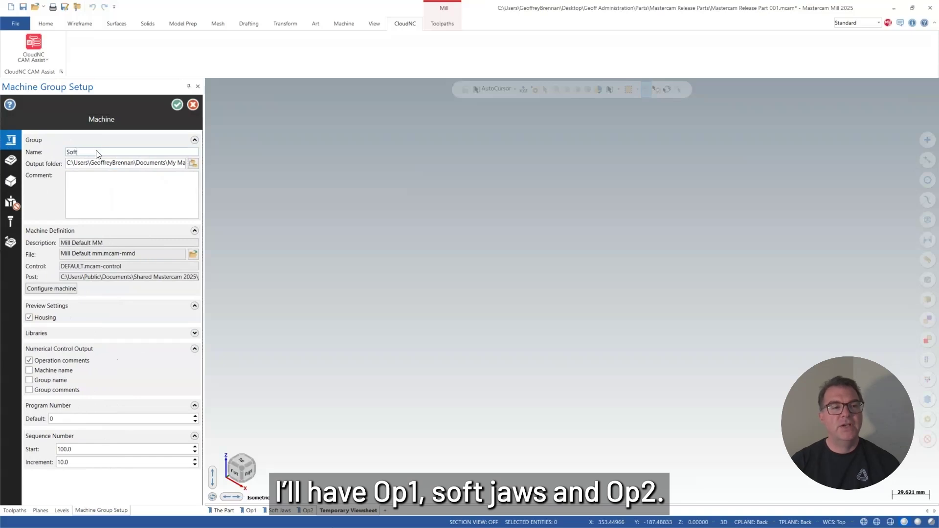
pyautogui.write(' Jaws')
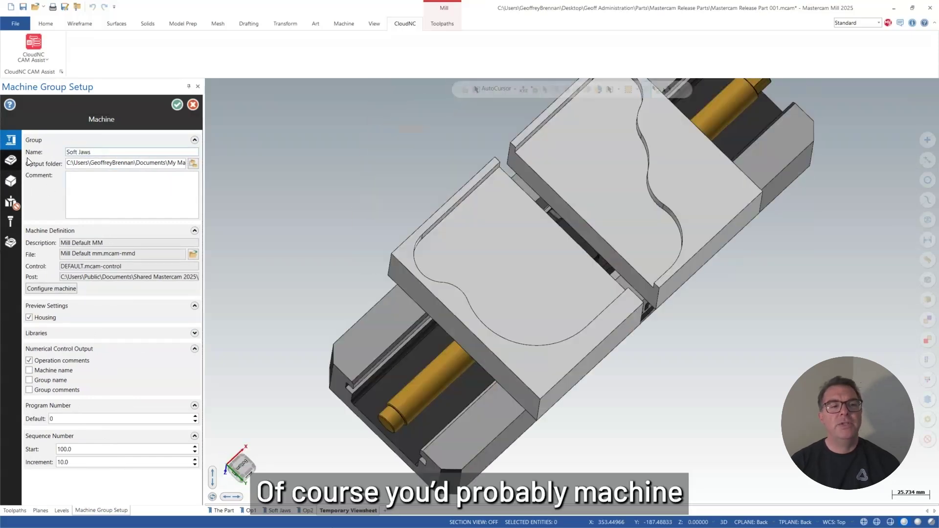
# Set the soft jaw bodies as the Soft Jaws group's master model.
pyautogui.click(11, 160)
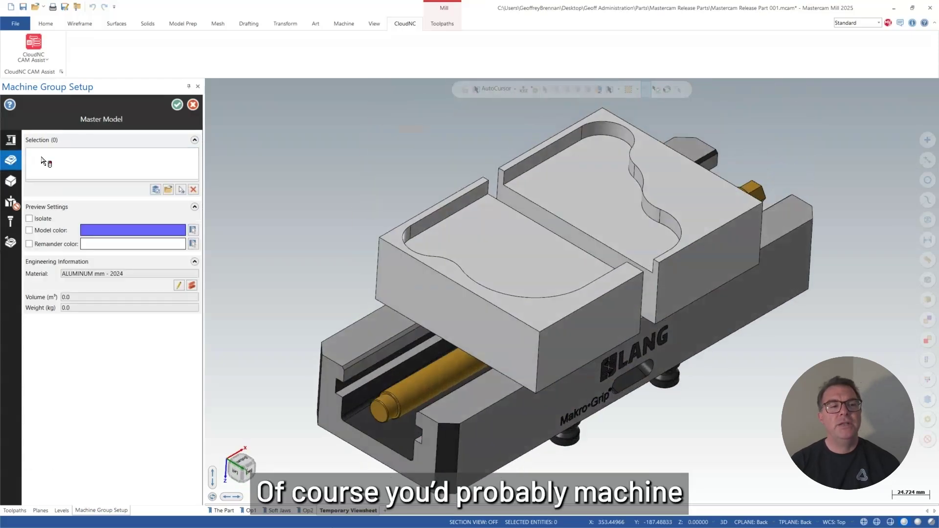
pyautogui.click(181, 189)
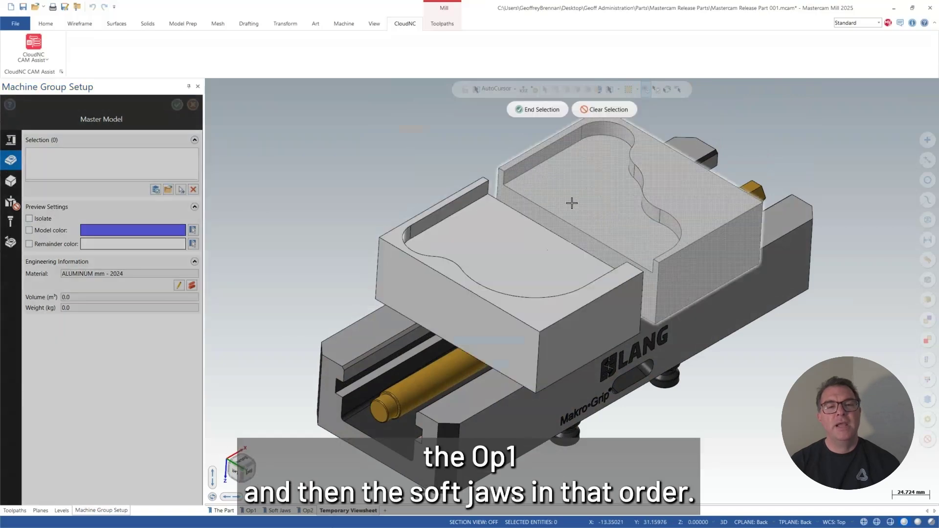
pyautogui.click(564, 193)
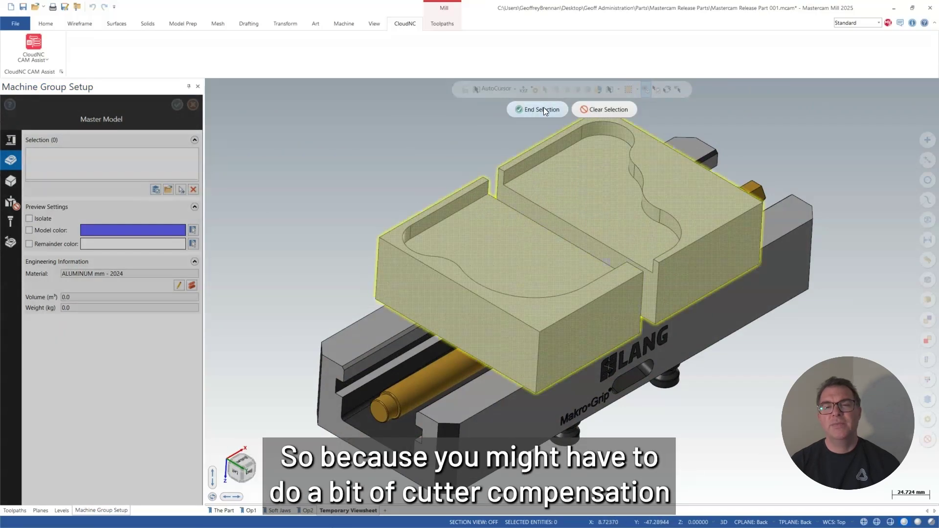
pyautogui.click(543, 108)
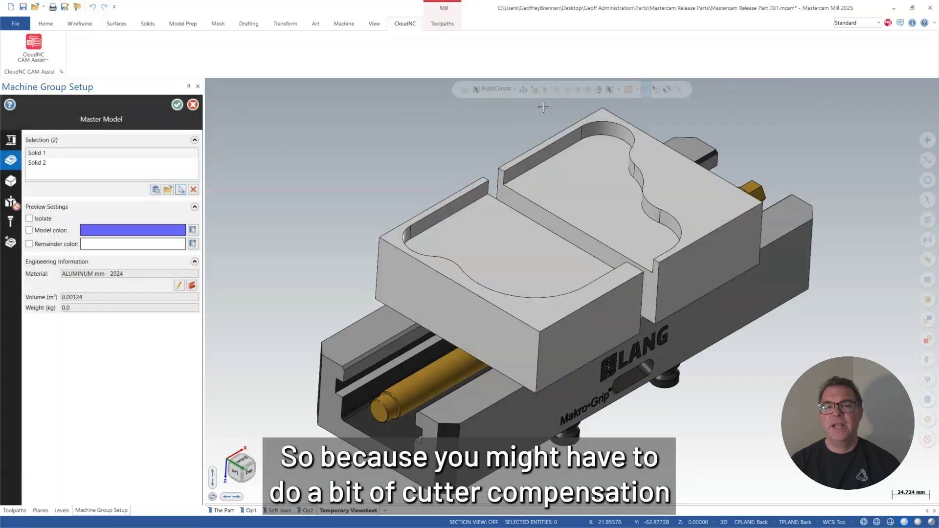
# Define a 215 × 145 × 50 bounding-box stock around both jaw bodies and finish setup.
pyautogui.click(8, 182)
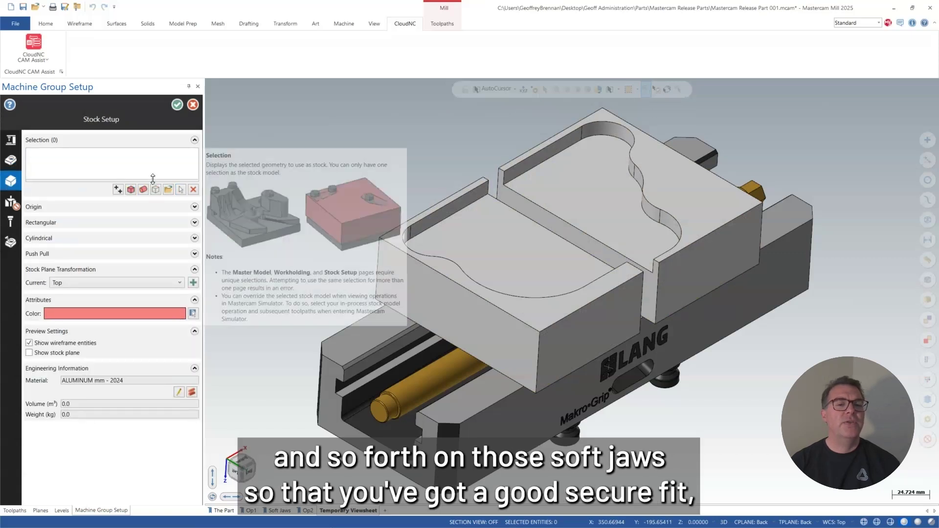
pyautogui.click(155, 189)
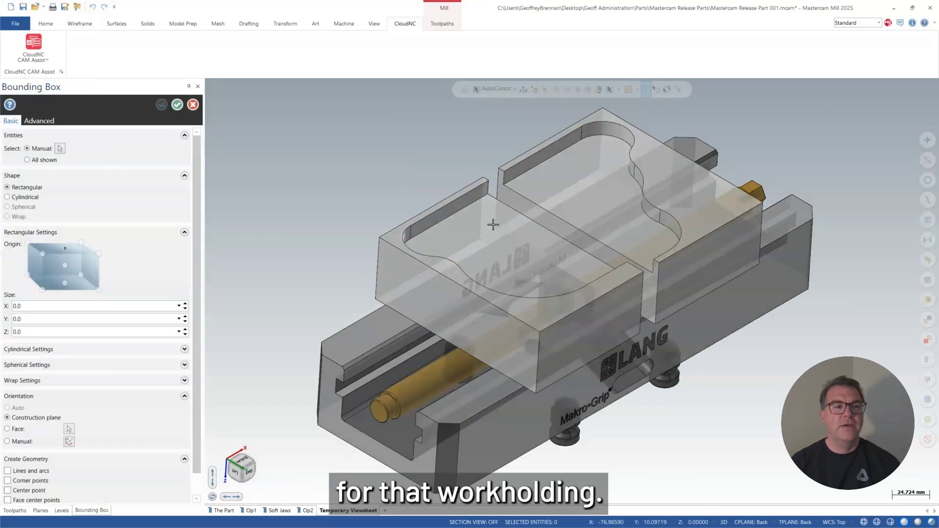
pyautogui.click(60, 148)
pyautogui.click(544, 269)
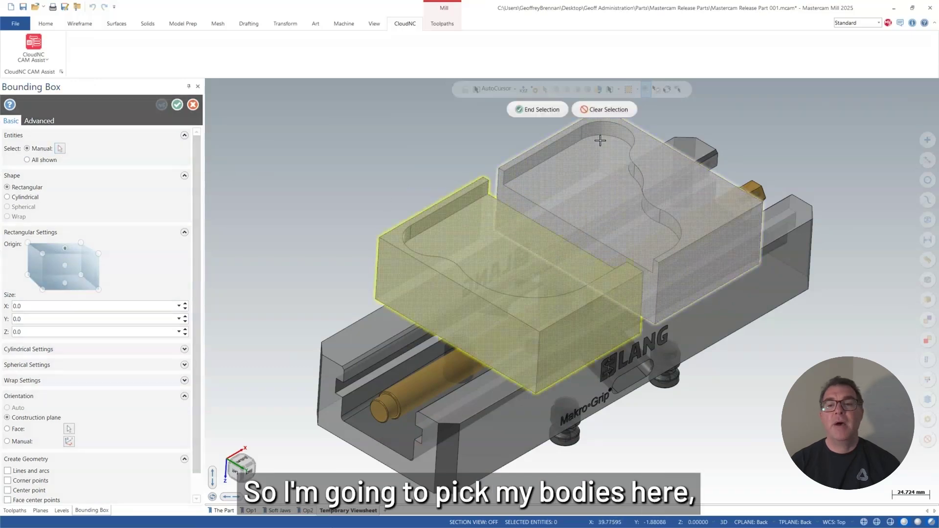
pyautogui.click(614, 161)
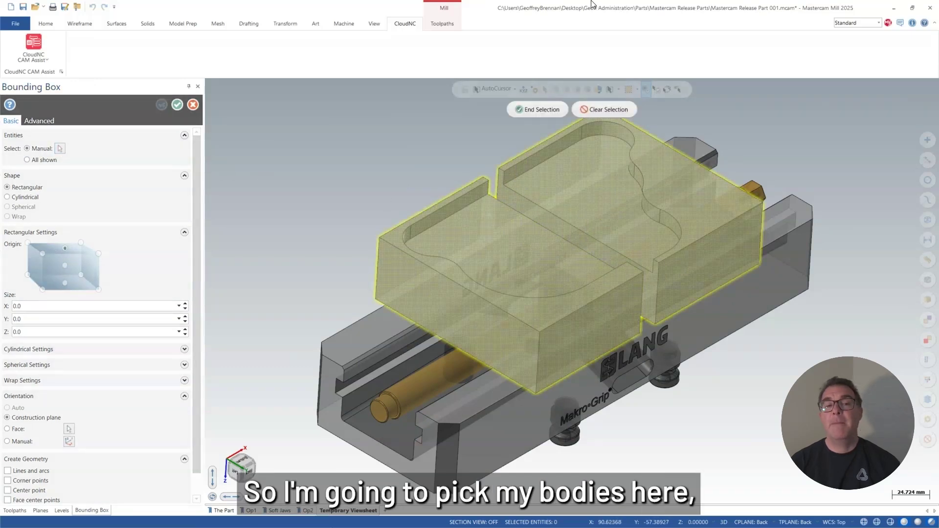
pyautogui.click(538, 110)
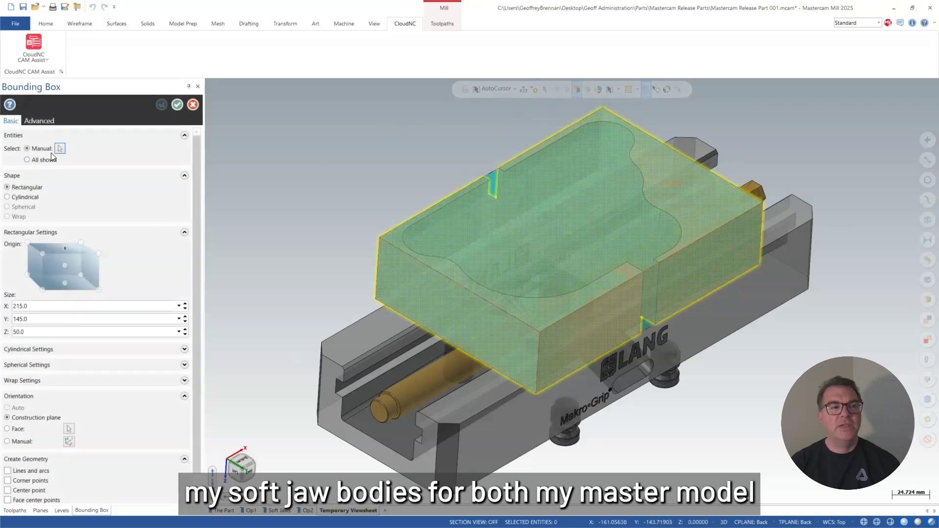
pyautogui.click(176, 106)
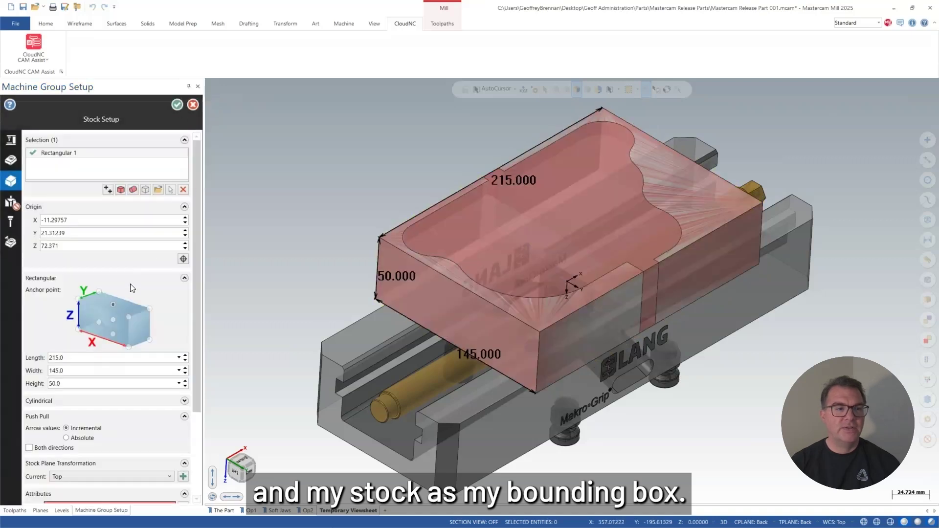
pyautogui.click(180, 105)
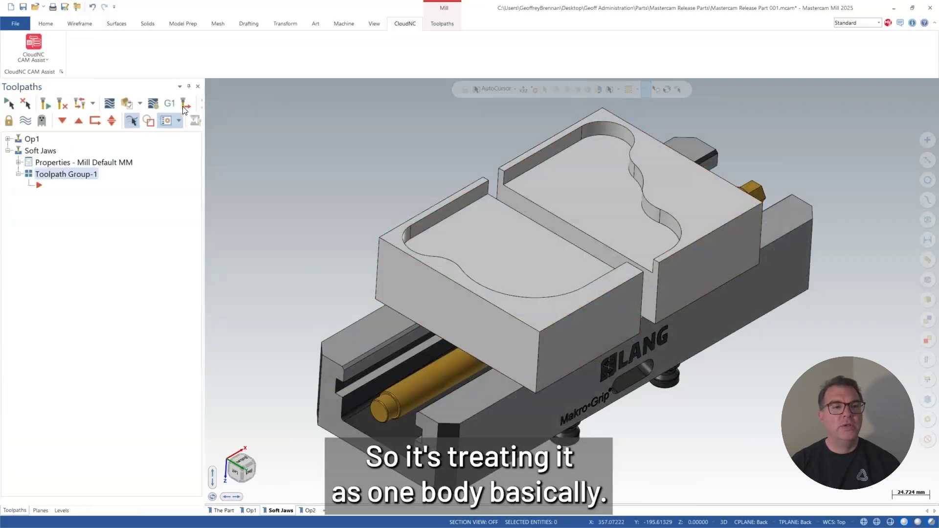
# Run CAM Assist on Soft Jaws only, with Op1 excluded and Face milling and Hole making off.
pyautogui.click(33, 42)
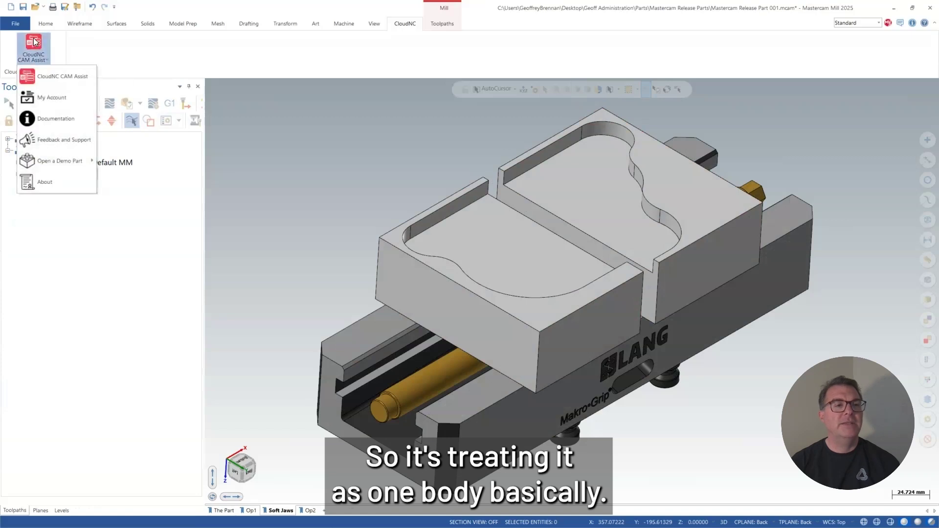
pyautogui.click(31, 75)
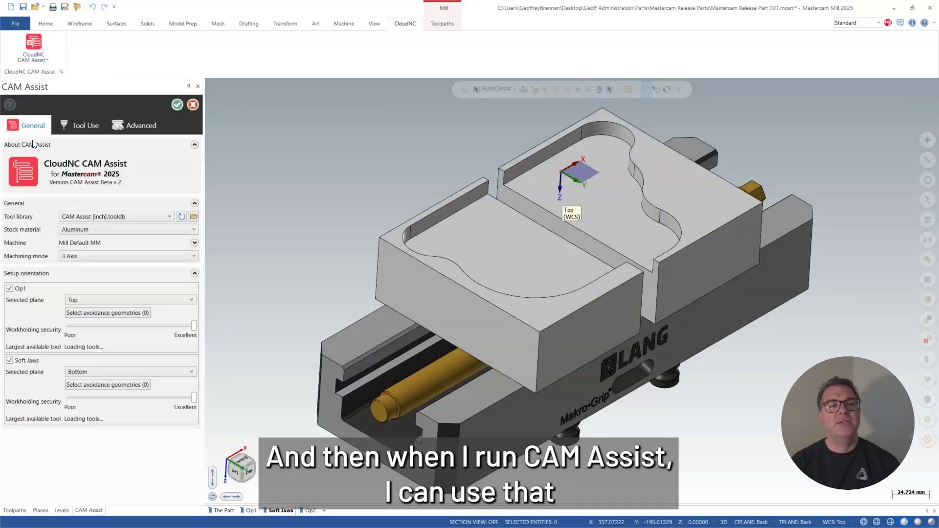
pyautogui.click(9, 289)
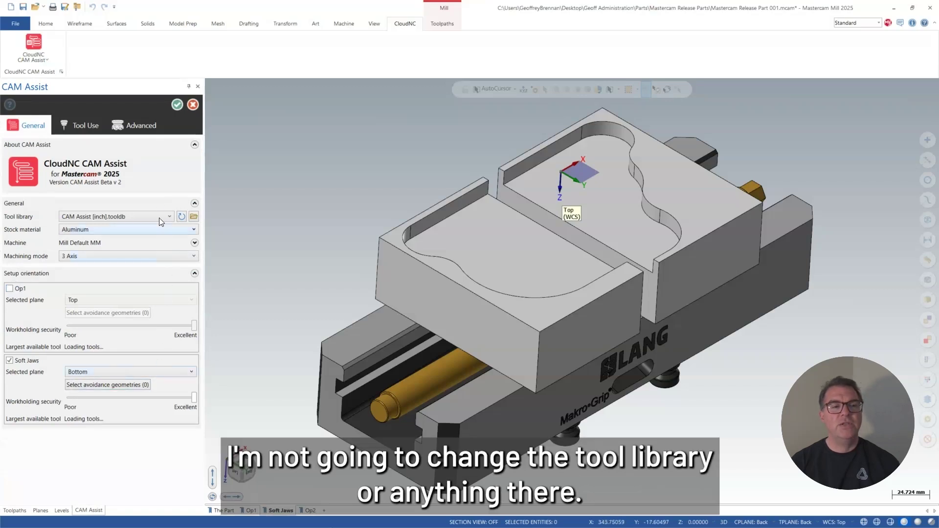
pyautogui.click(128, 123)
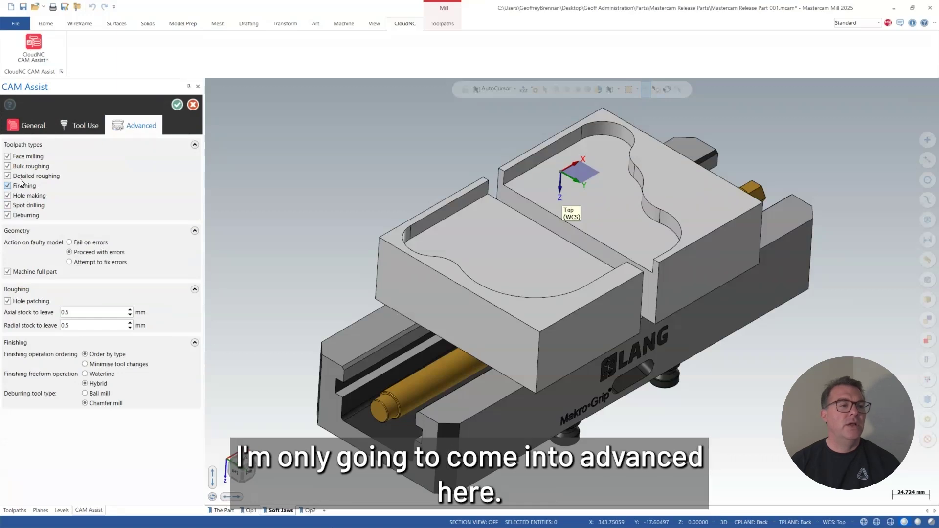
pyautogui.click(8, 157)
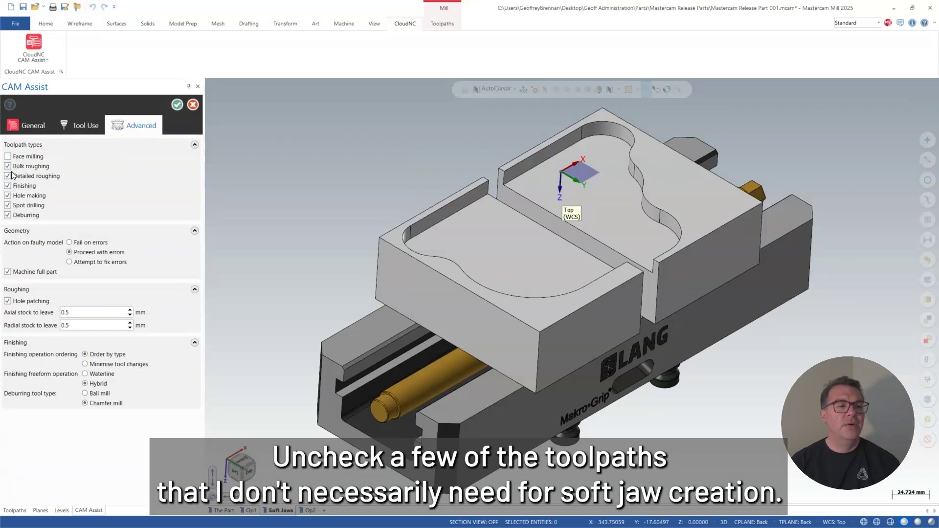
pyautogui.click(7, 196)
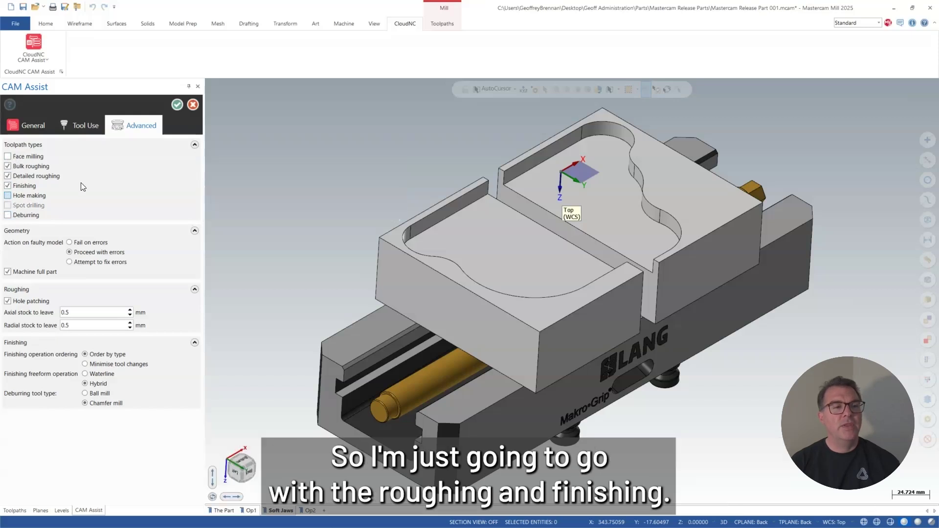
pyautogui.click(178, 104)
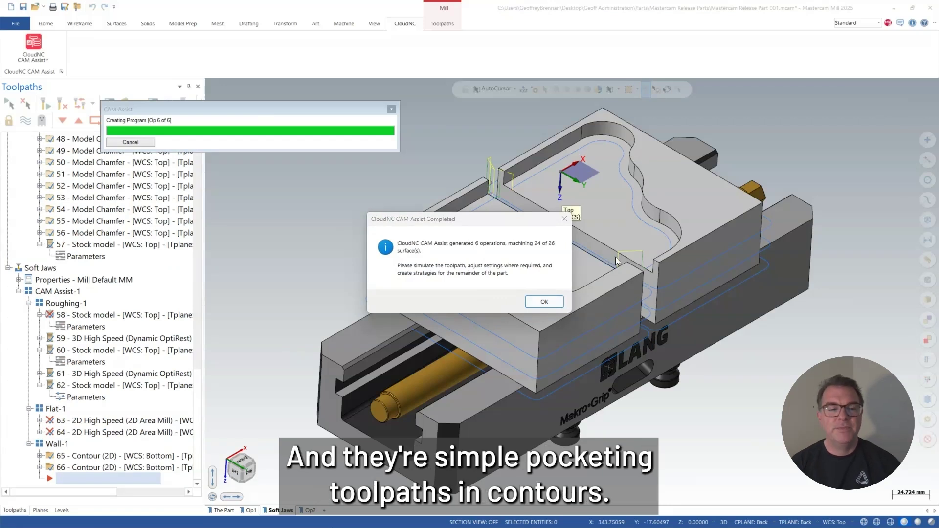
# Accept the CloudNC CAM Assist Completed message with OK.
pyautogui.click(542, 302)
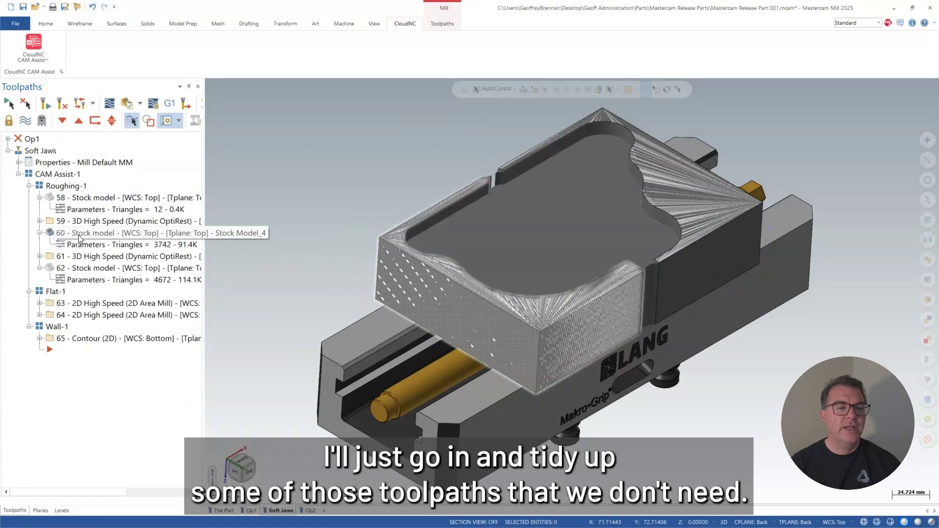
# Delete the extra Dynamic OptiRest, stock model and 2D area mill operations, confirming each.
pyautogui.click(86, 258)
pyautogui.rightClick(86, 258)
pyautogui.click(126, 358)
pyautogui.click(496, 306)
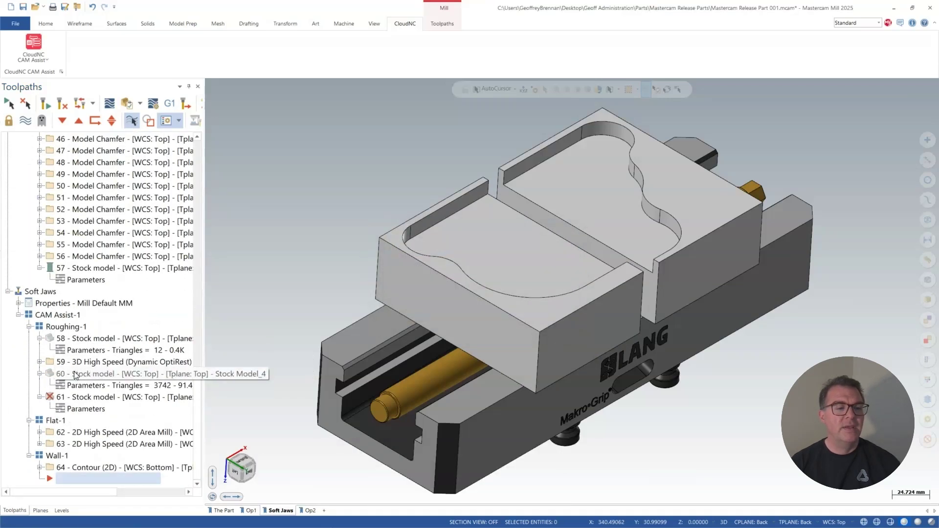
pyautogui.click(75, 372)
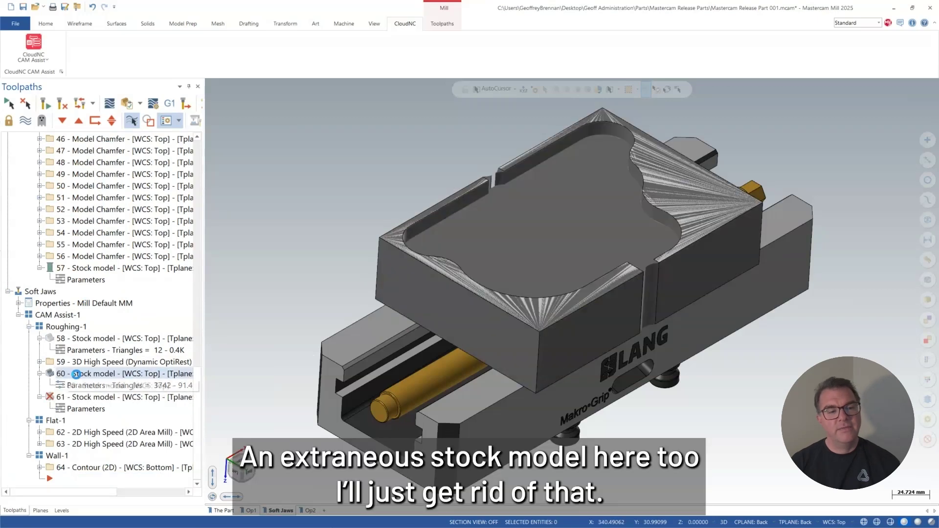
pyautogui.click(83, 400)
pyautogui.press('Delete')
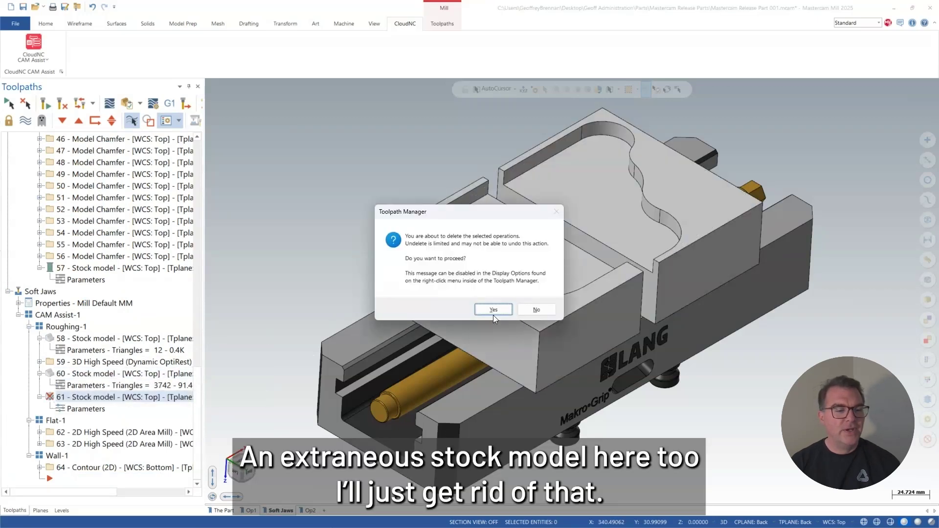
pyautogui.click(492, 313)
pyautogui.click(78, 443)
pyautogui.press('Delete')
pyautogui.click(487, 309)
# Preview the remaining roughing, 2D area mill and contour toolpaths in CAM Assist-1.
pyautogui.hotkey('alt', 't')
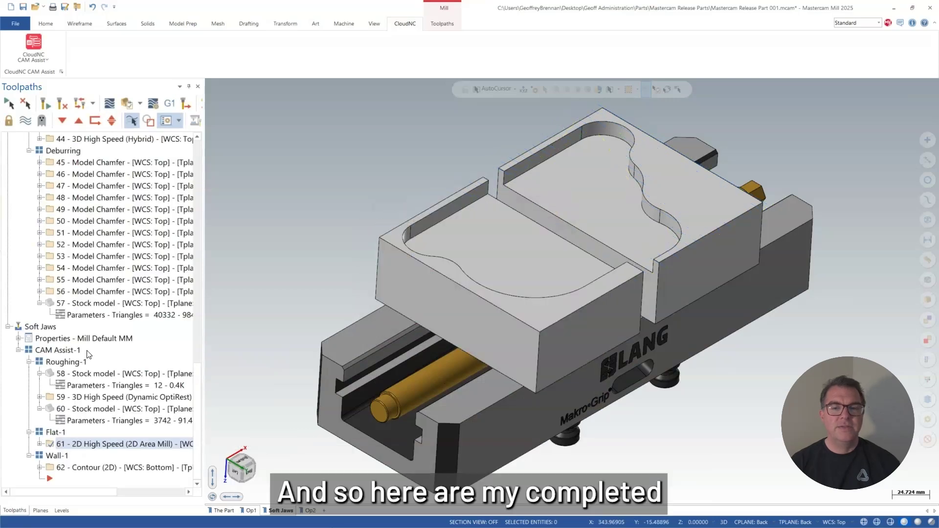
pyautogui.click(43, 327)
pyautogui.click(49, 350)
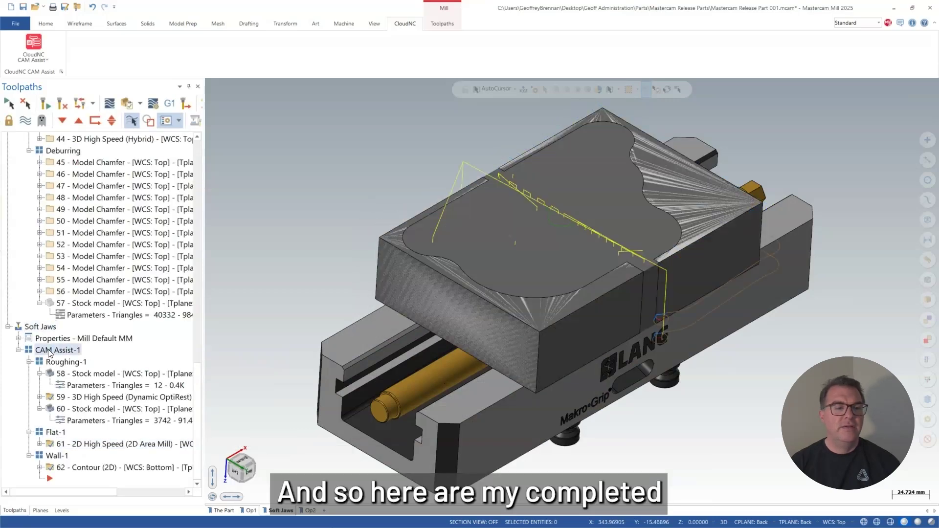
pyautogui.click(75, 398)
pyautogui.click(86, 445)
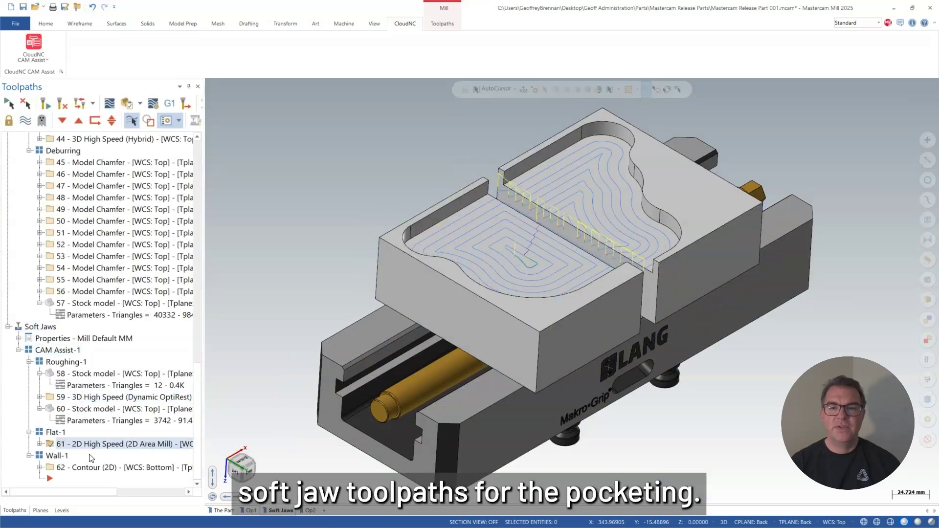
pyautogui.click(88, 467)
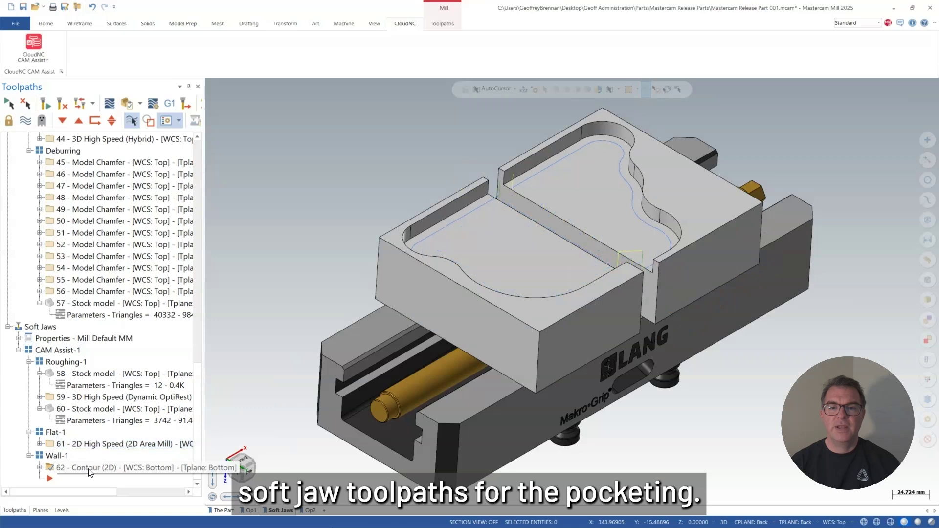
# Save the file and create a new machine group named Op2 on the Op2 sheet.
pyautogui.click(23, 7)
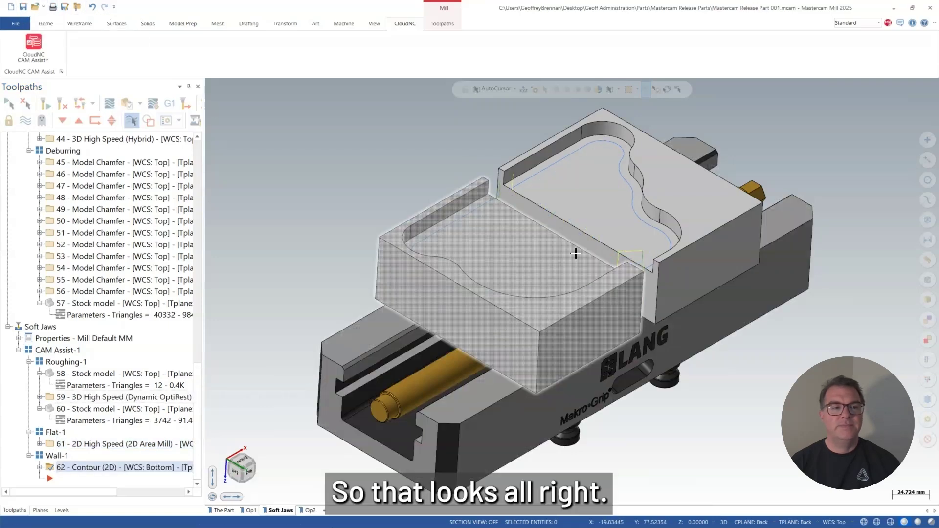
pyautogui.click(308, 511)
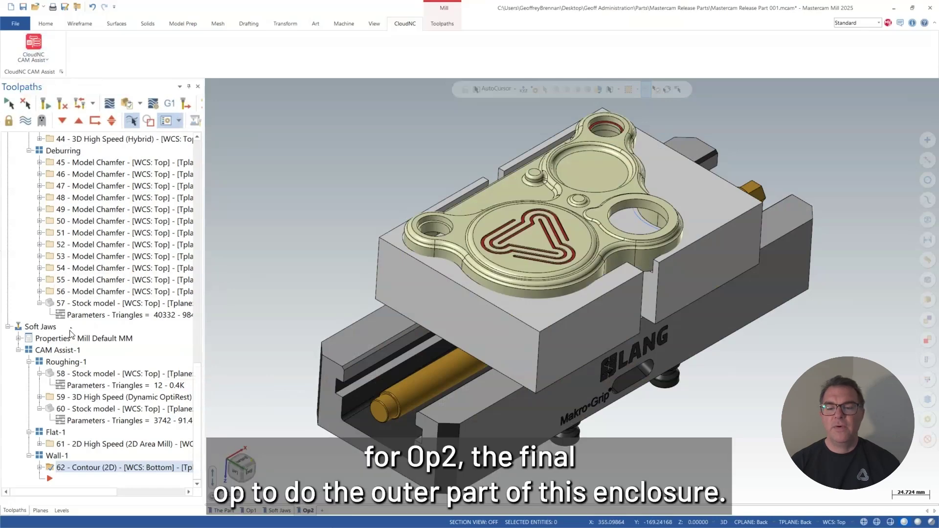
pyautogui.rightClick(54, 479)
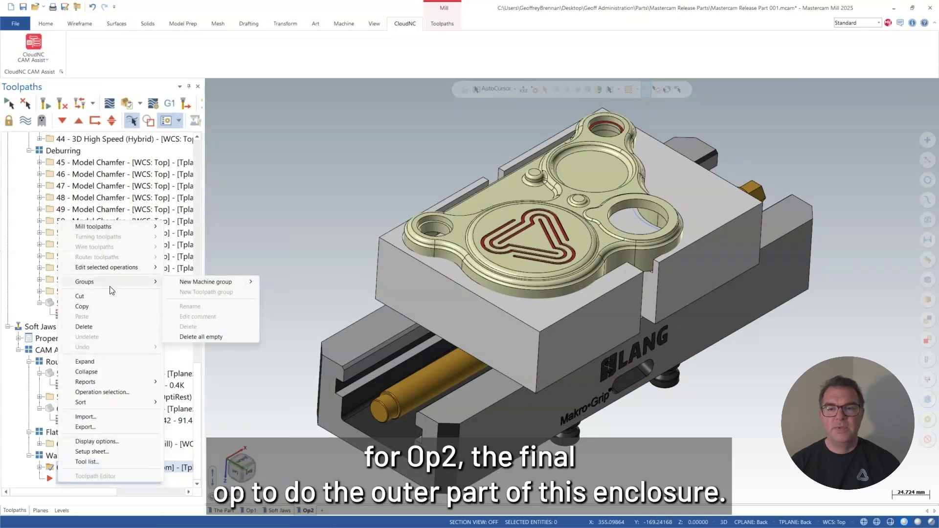
pyautogui.click(282, 281)
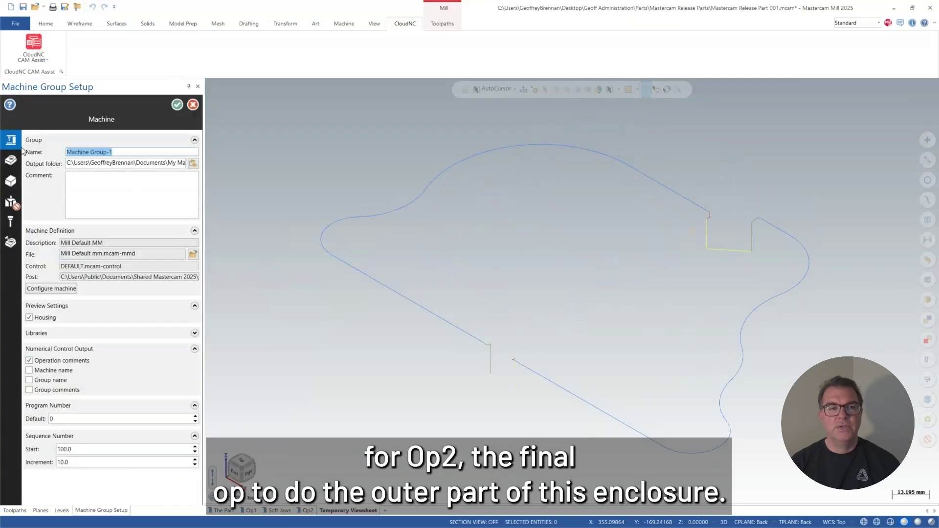
pyautogui.write('Op2')
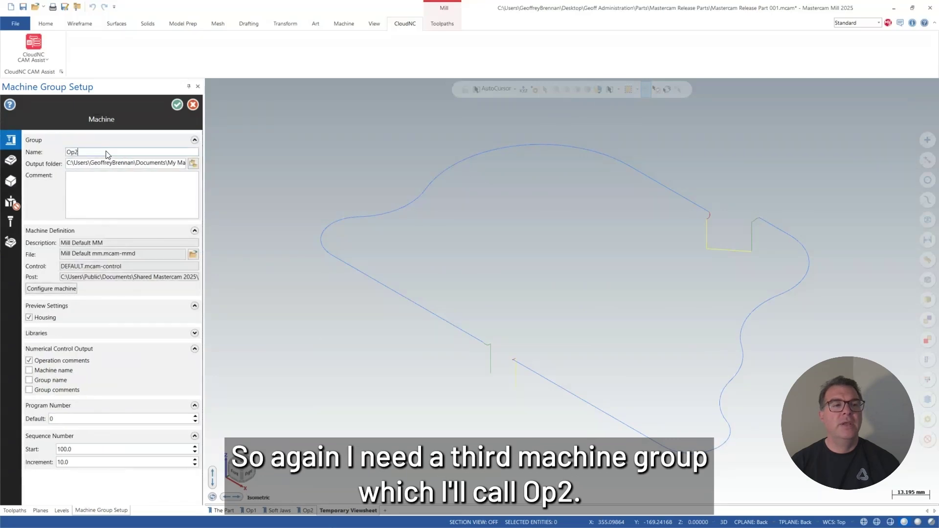
# Load Release Part 001 Op1 Stock.stl from the Parts folder as the Op2 stock.
pyautogui.click(10, 160)
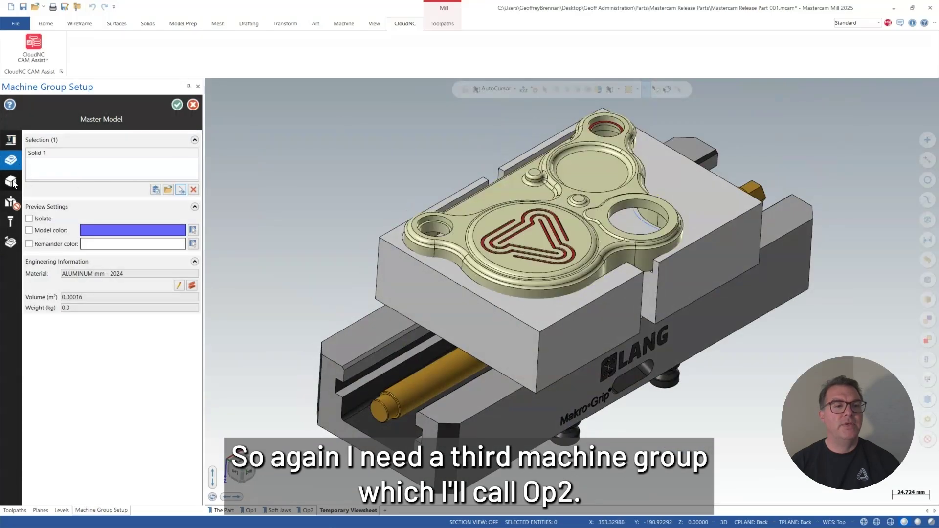
pyautogui.click(11, 181)
pyautogui.click(169, 186)
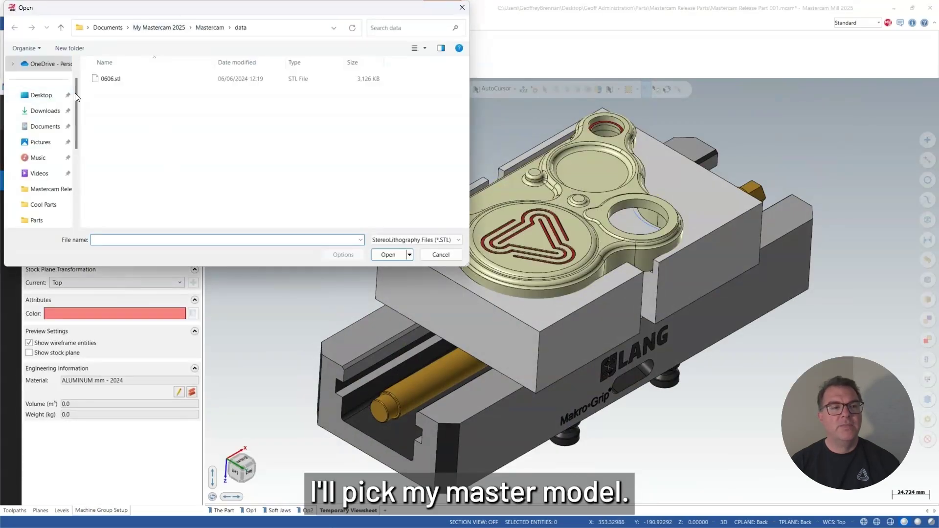
pyautogui.click(71, 95)
pyautogui.doubleClick(163, 89)
pyautogui.doubleClick(105, 109)
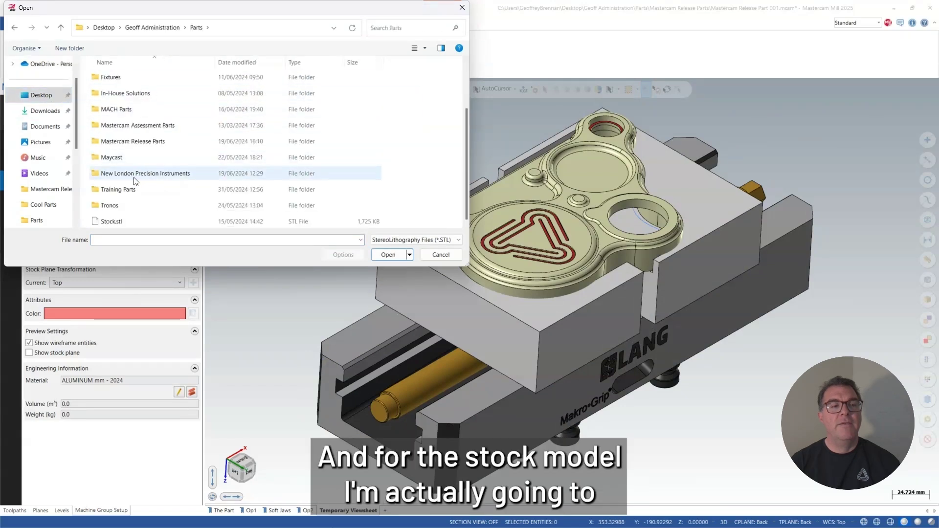
pyautogui.doubleClick(141, 141)
pyautogui.click(127, 76)
pyautogui.click(387, 254)
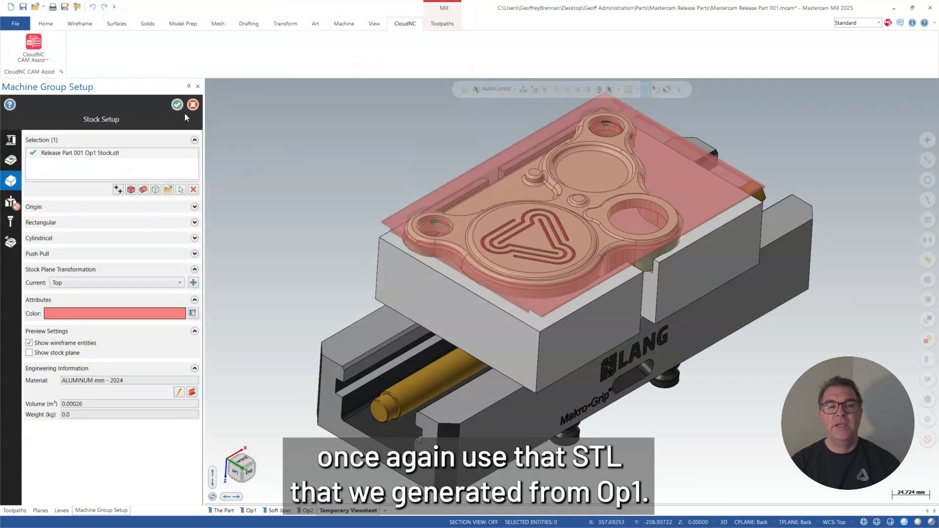
# Finish the Op2 machine group setup and launch CAM Assist.
pyautogui.click(11, 201)
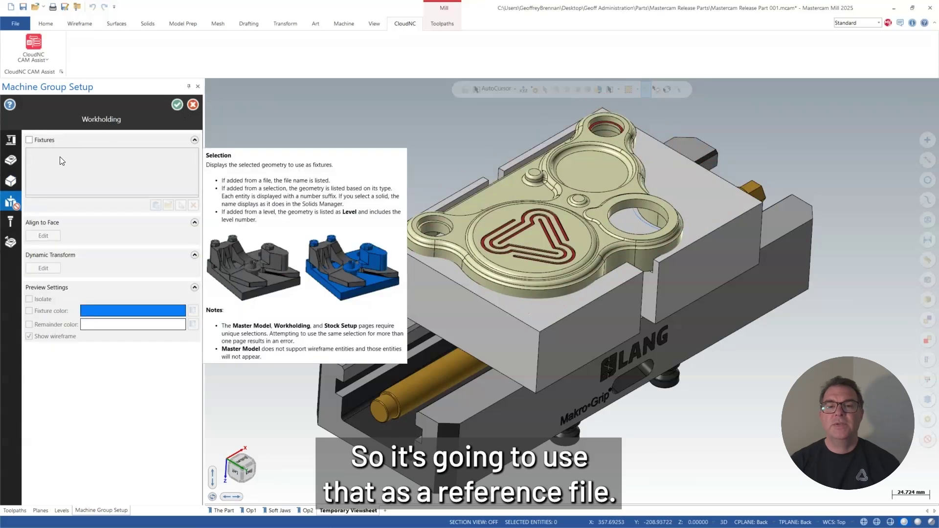
pyautogui.click(177, 104)
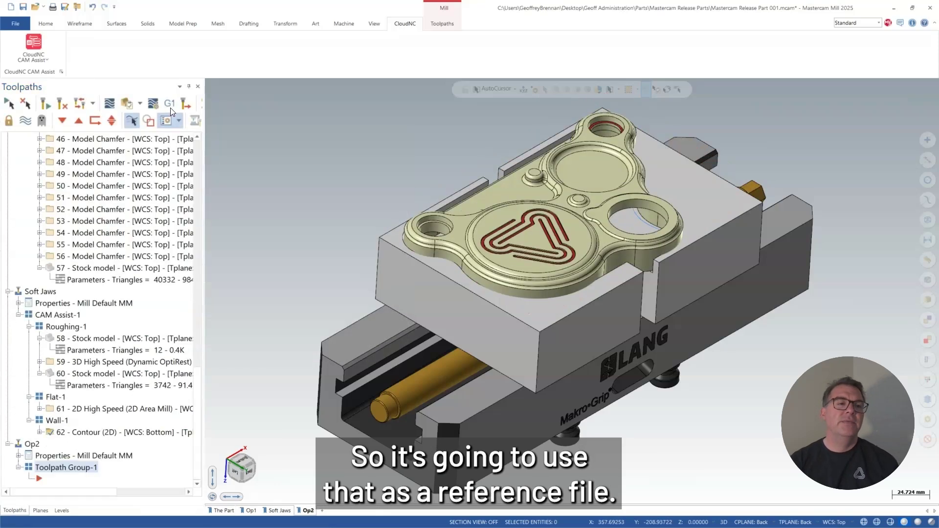
pyautogui.click(33, 49)
pyautogui.click(54, 77)
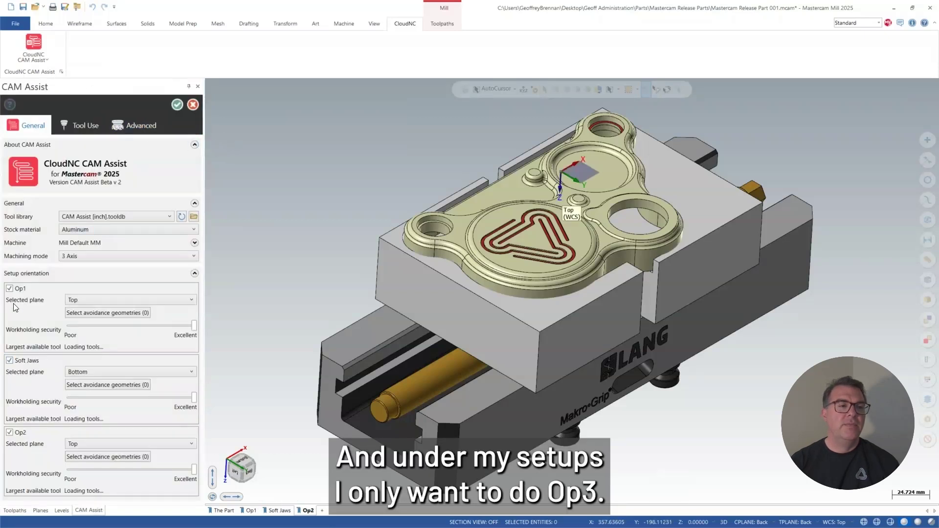
# Restrict CAM Assist to Op2 and enable Hole making, Spot drilling and Deburring.
pyautogui.click(9, 289)
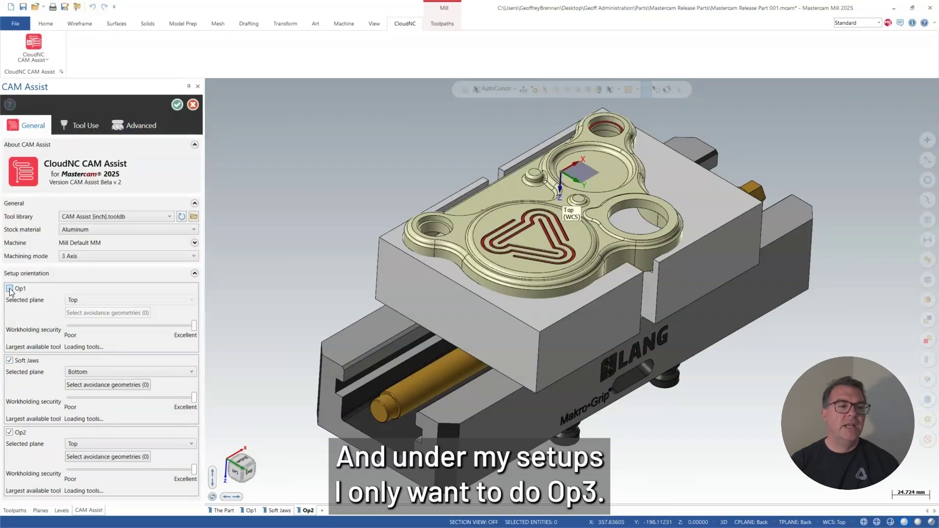
pyautogui.click(9, 360)
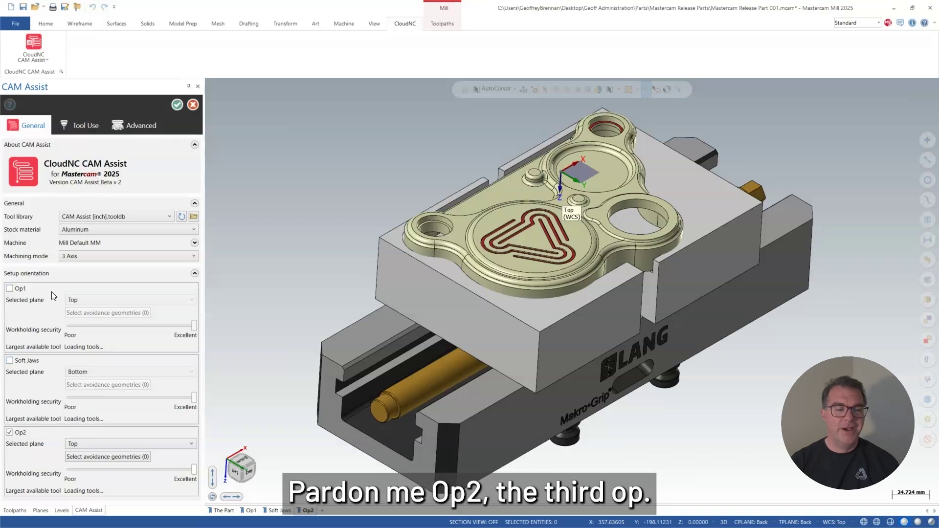
pyautogui.click(142, 126)
pyautogui.click(8, 195)
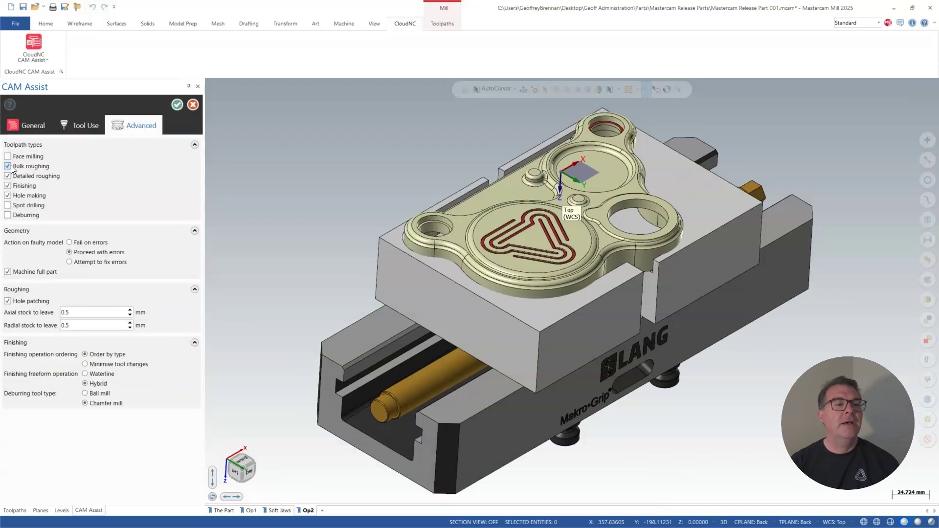
pyautogui.click(7, 205)
pyautogui.click(8, 215)
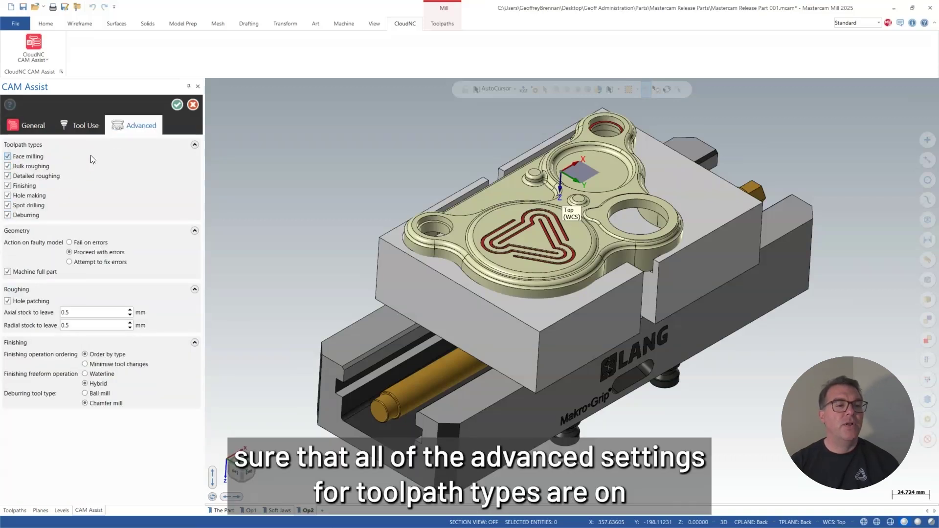
# Select the vise jaws as Op2's avoidance geometry.
pyautogui.click(31, 129)
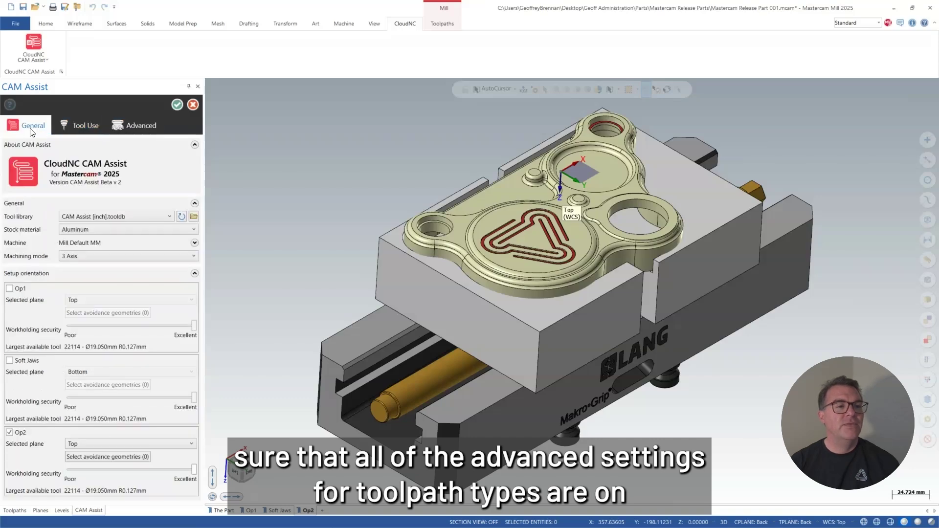
pyautogui.click(84, 458)
pyautogui.click(711, 223)
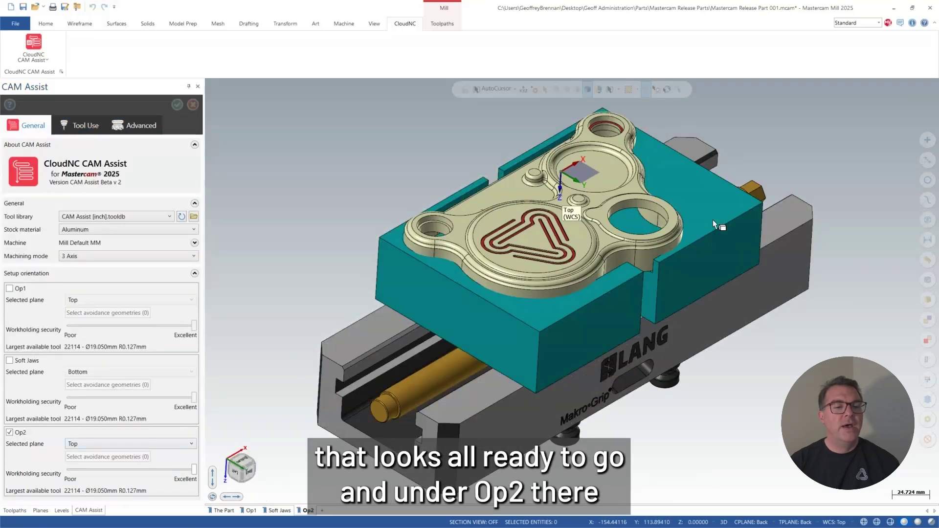
pyautogui.press('Return')
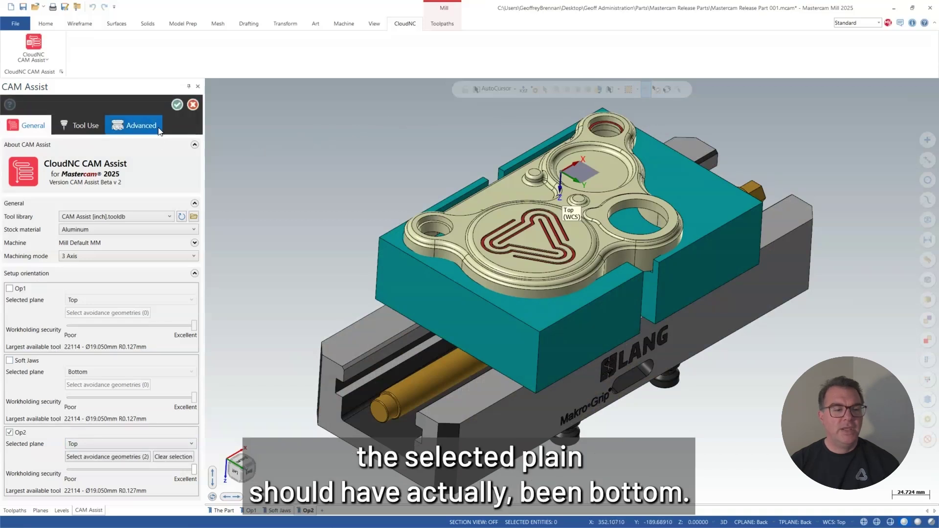
# Accept the CAM Assist settings to generate 24 Op2 operations covering 172 of 314 surfaces.
pyautogui.click(175, 104)
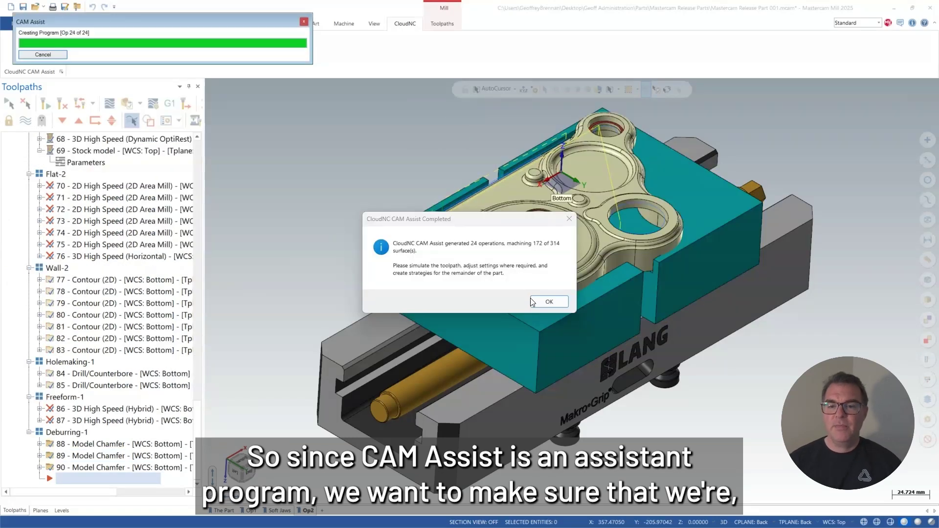
# Dismiss the completion notice and watch Op2 operations 63–90 finish calculating in Multi-Threading.
pyautogui.click(543, 303)
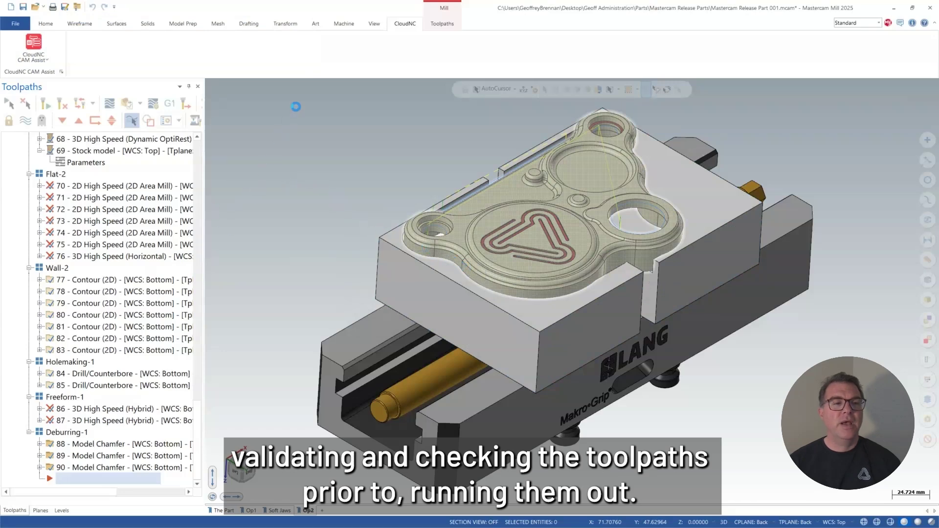
pyautogui.click(372, 23)
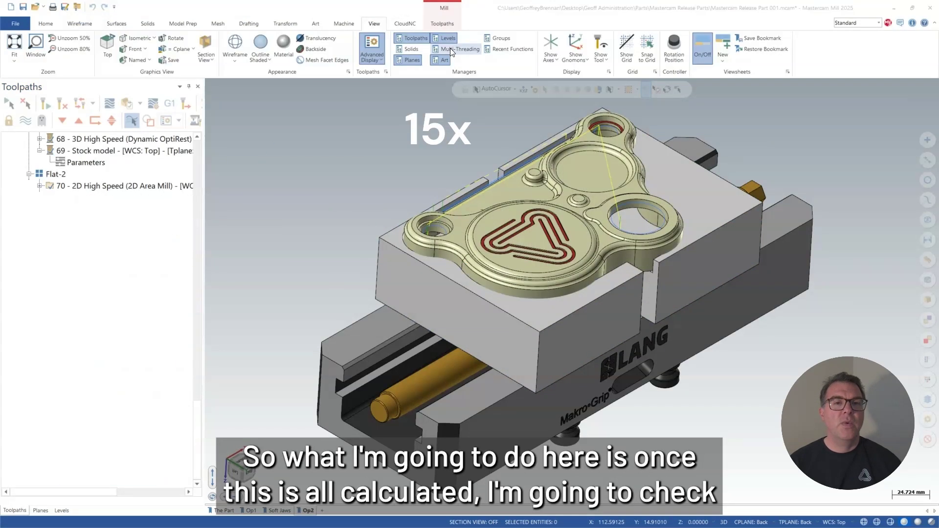
pyautogui.click(457, 49)
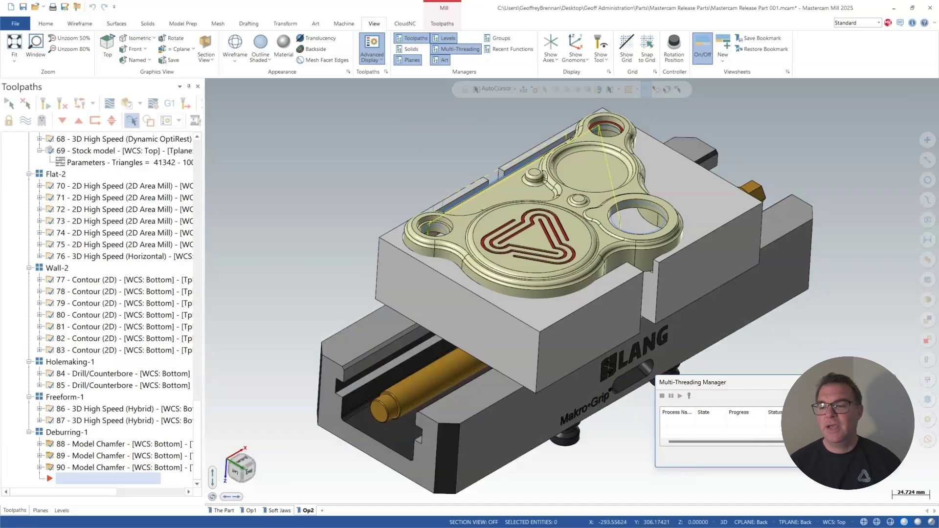
pyautogui.scroll(8, 132, 217)
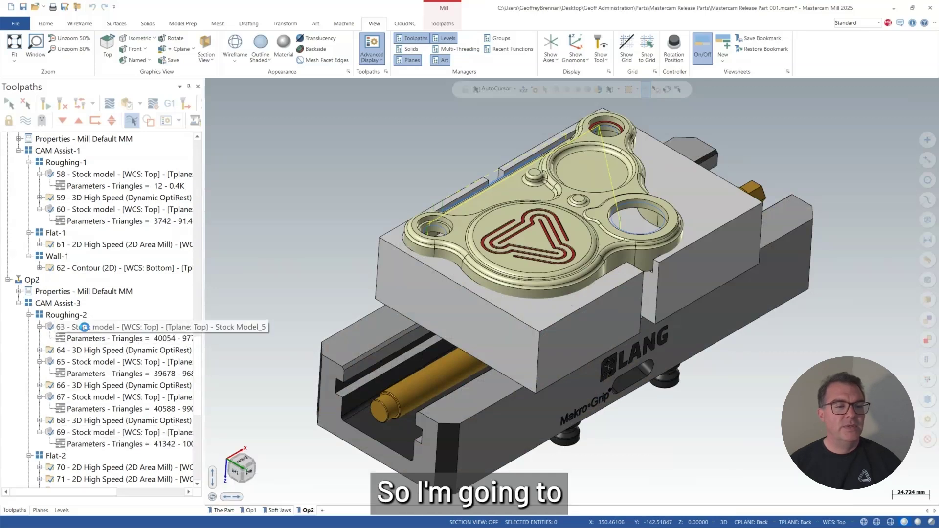
# Preview Op2 stock models 63, 65, 67 and 69, then display all CAM Assist-3 toolpaths.
pyautogui.click(85, 327)
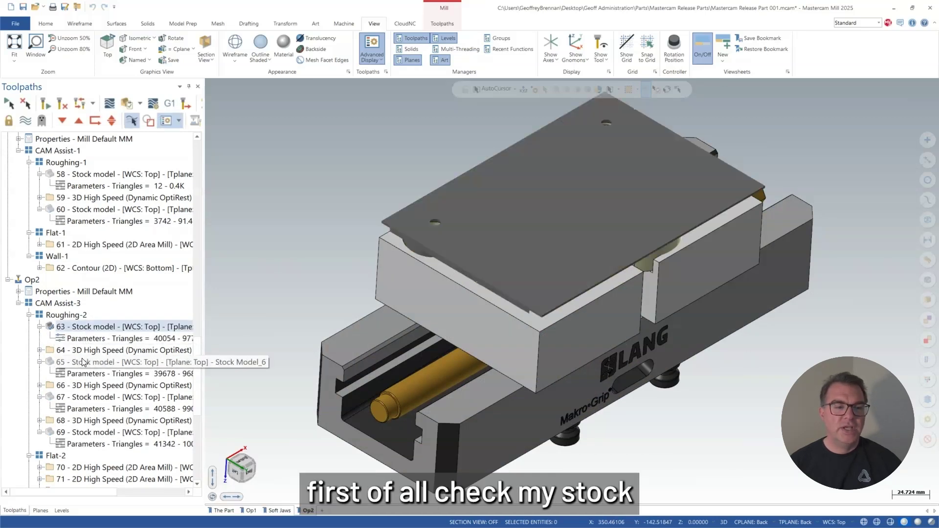
pyautogui.click(82, 363)
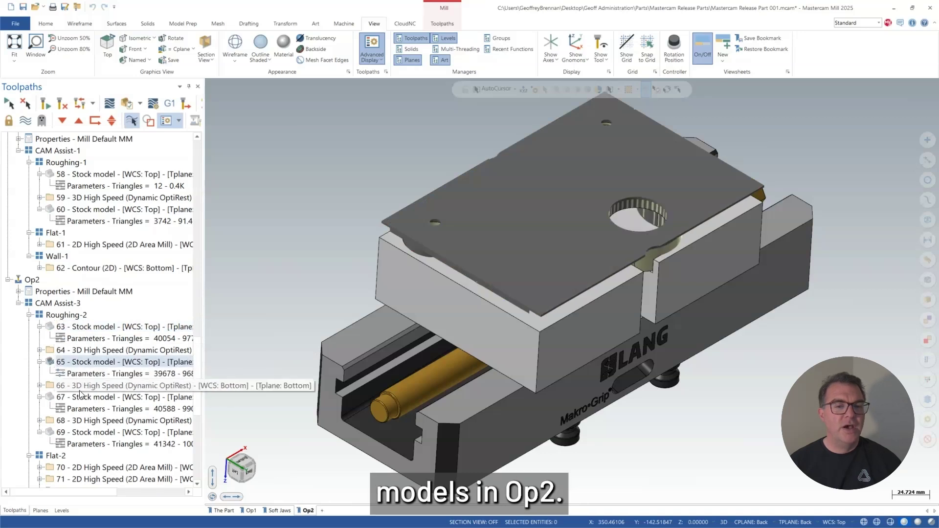
pyautogui.click(81, 398)
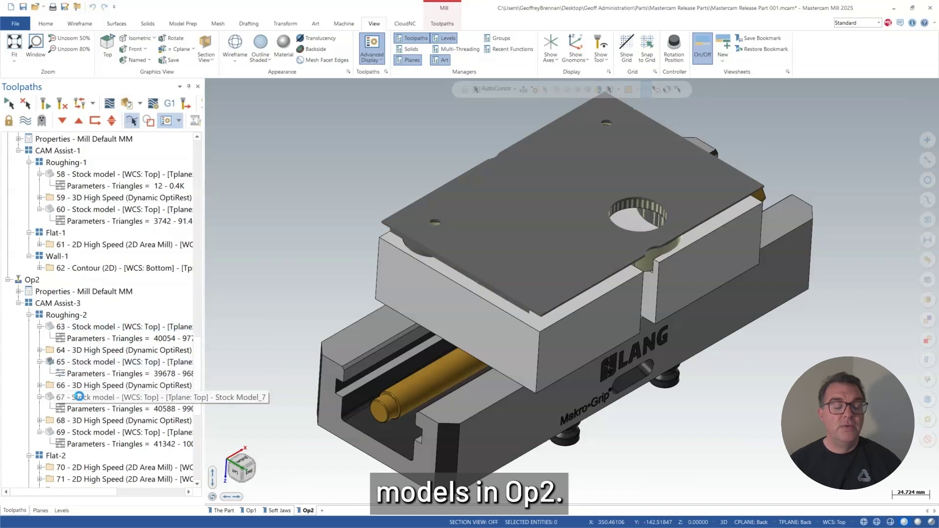
pyautogui.click(79, 433)
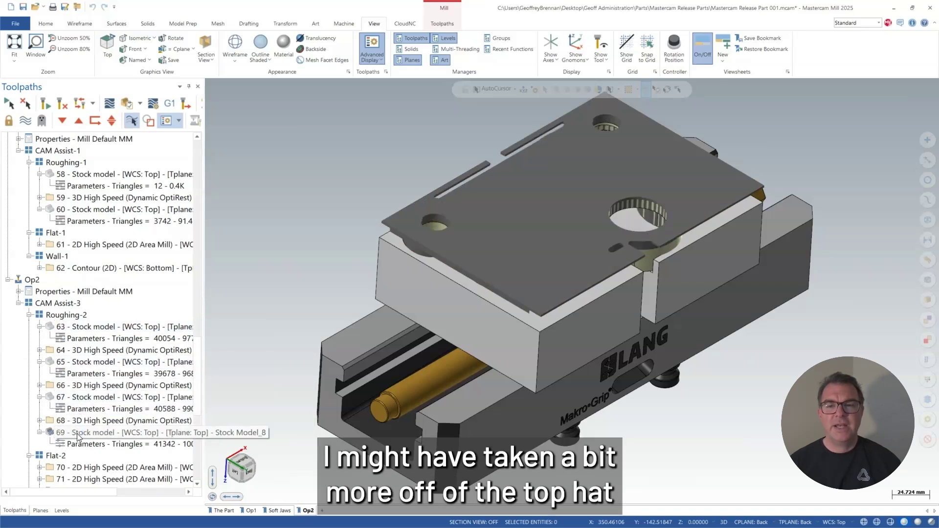
pyautogui.scroll(-2, 76, 438)
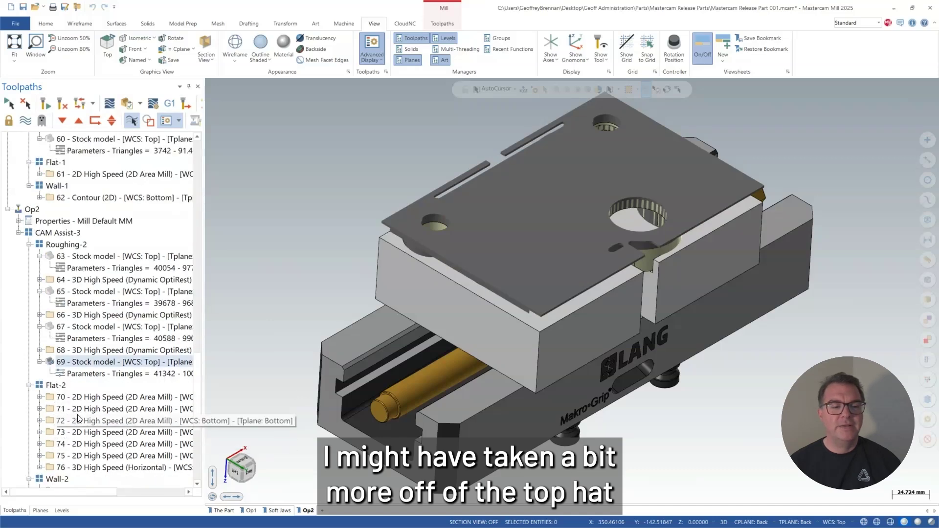
pyautogui.scroll(-6, 78, 418)
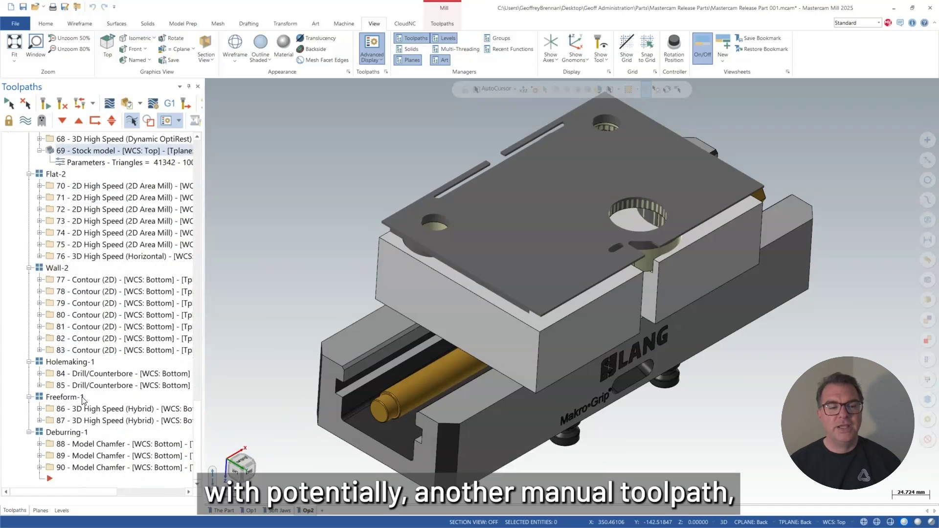
pyautogui.scroll(6, 83, 400)
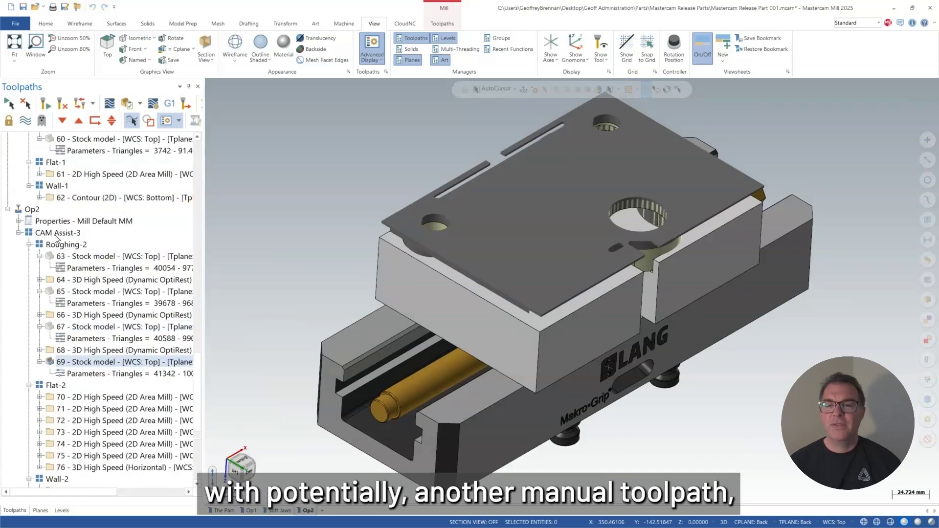
pyautogui.click(56, 233)
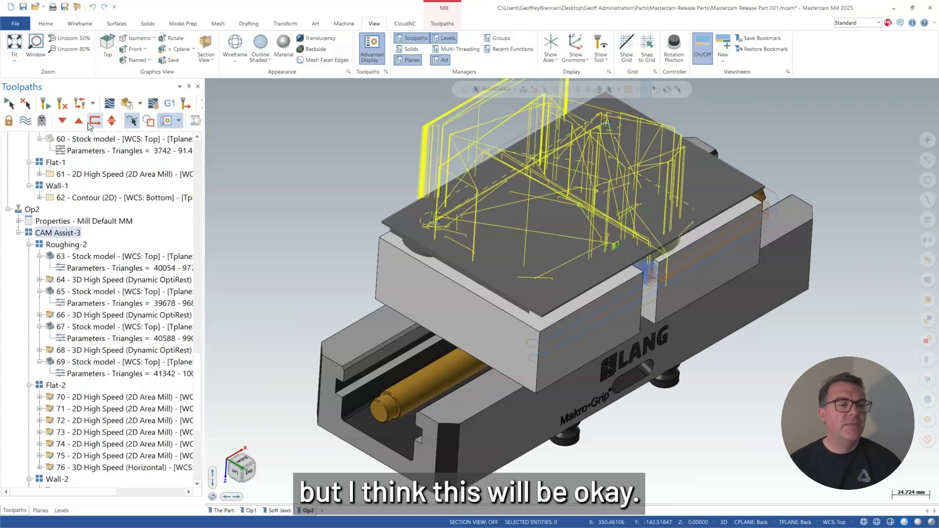
# Play the Op2 toolpath verification in a maximized Simulator and orbit to inspect the stock.
pyautogui.click(127, 104)
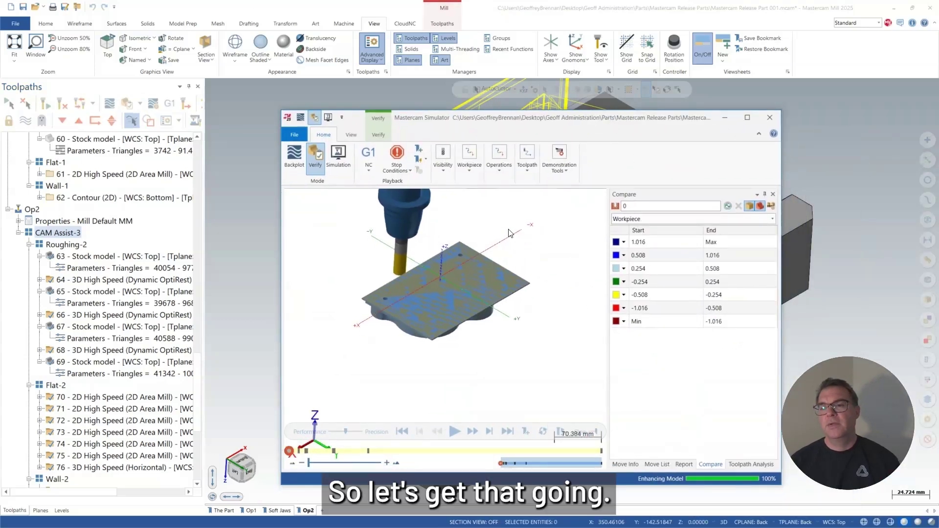
pyautogui.doubleClick(739, 122)
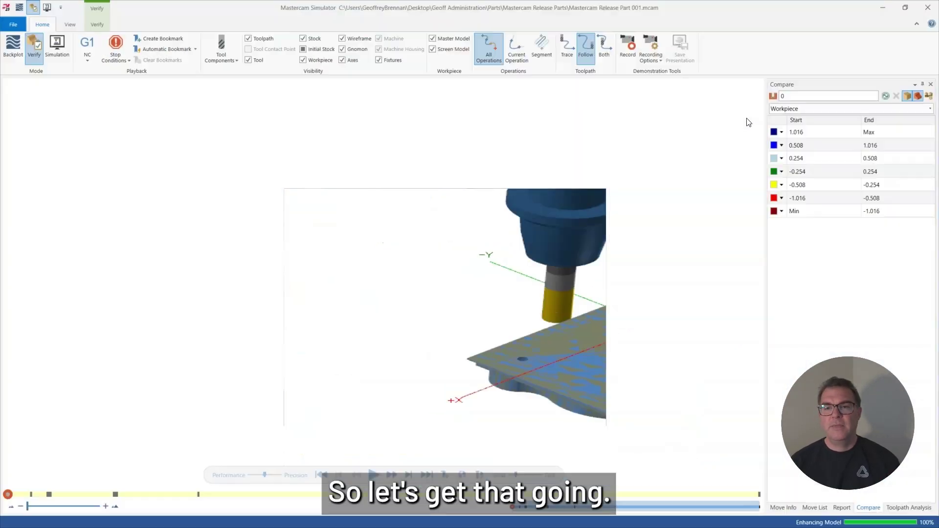
pyautogui.click(370, 473)
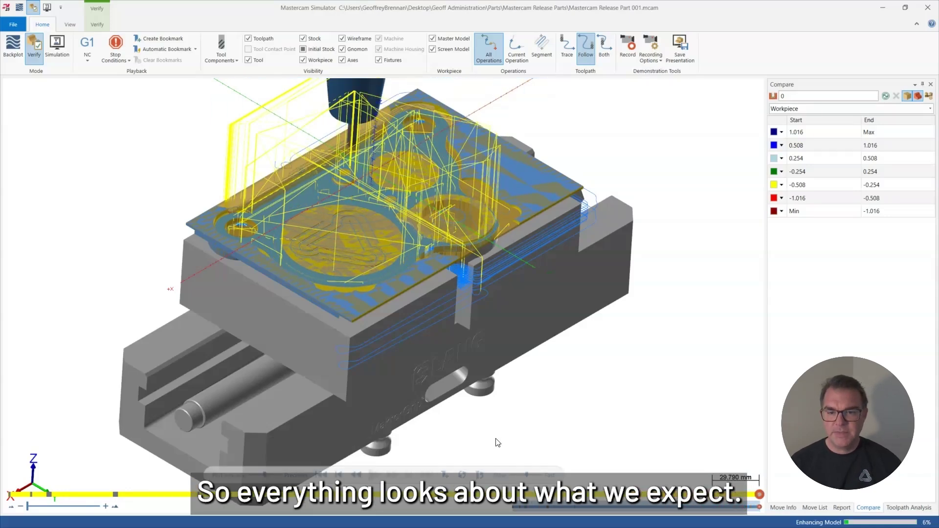
pyautogui.moveTo(380, 162); pyautogui.dragTo(562, 108, button='middle')
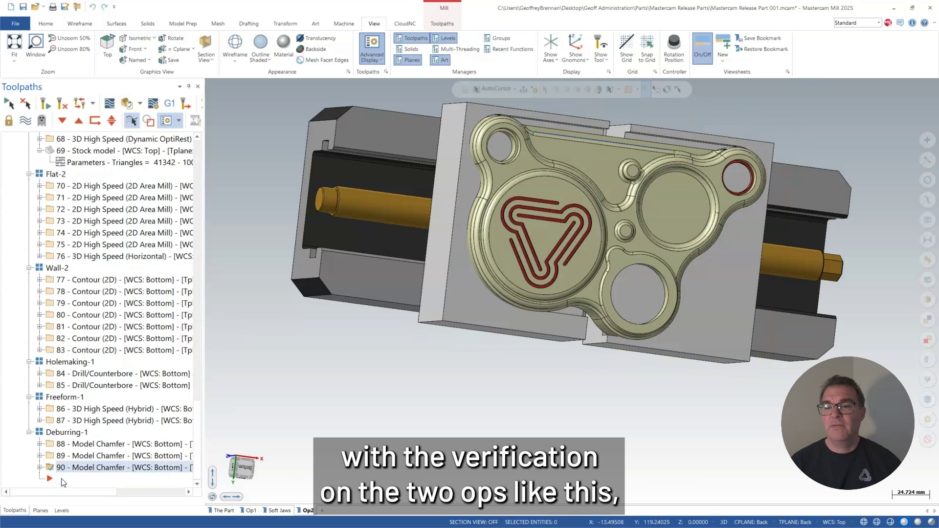
# Add stock model operation 91 with the CAM Assist groups as its source operations.
pyautogui.rightClick(95, 269)
pyautogui.click(203, 398)
pyautogui.click(354, 133)
pyautogui.click(520, 375)
pyautogui.click(75, 136)
pyautogui.click(250, 215)
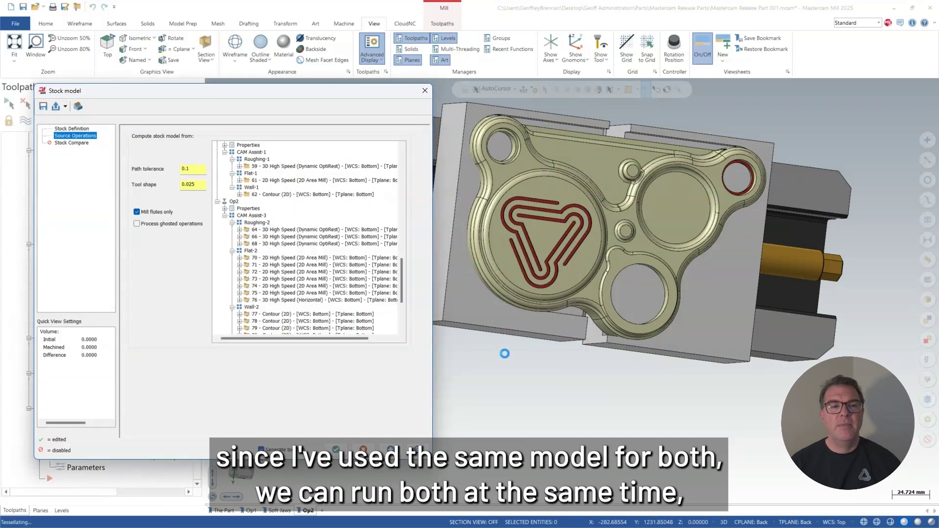
pyautogui.click(335, 449)
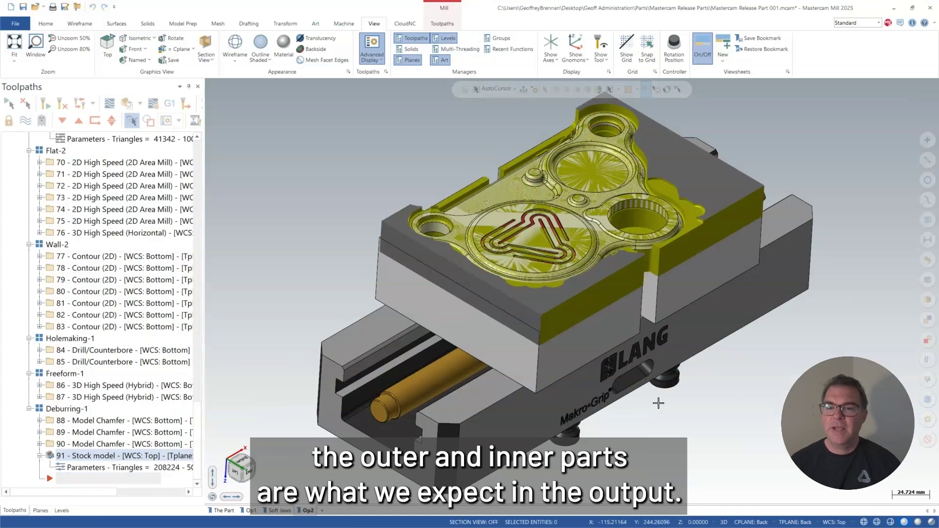
# Inspect the computed stock, return to the isometric vise view, and switch to The Part sheet.
pyautogui.moveTo(274, 234); pyautogui.dragTo(644, 339, button='middle')
pyautogui.rightClick(526, 335)
pyautogui.click(542, 379)
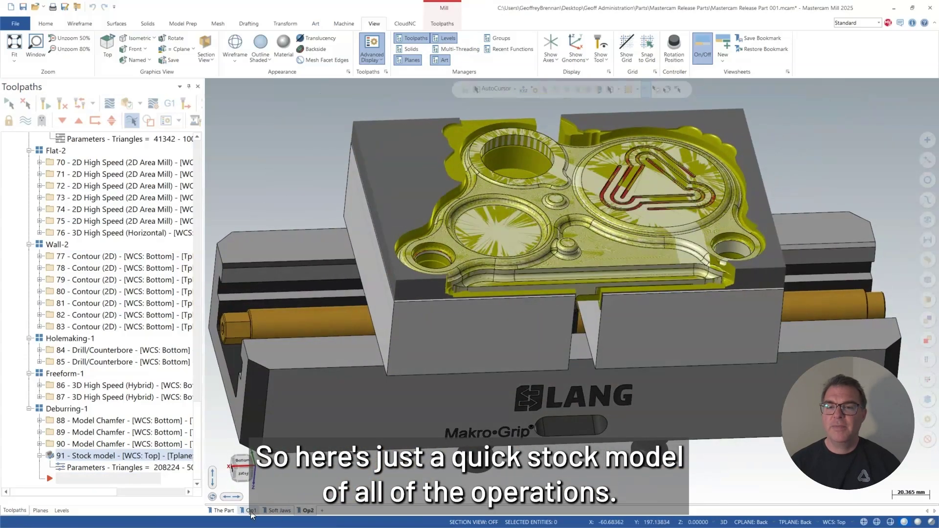
pyautogui.click(222, 510)
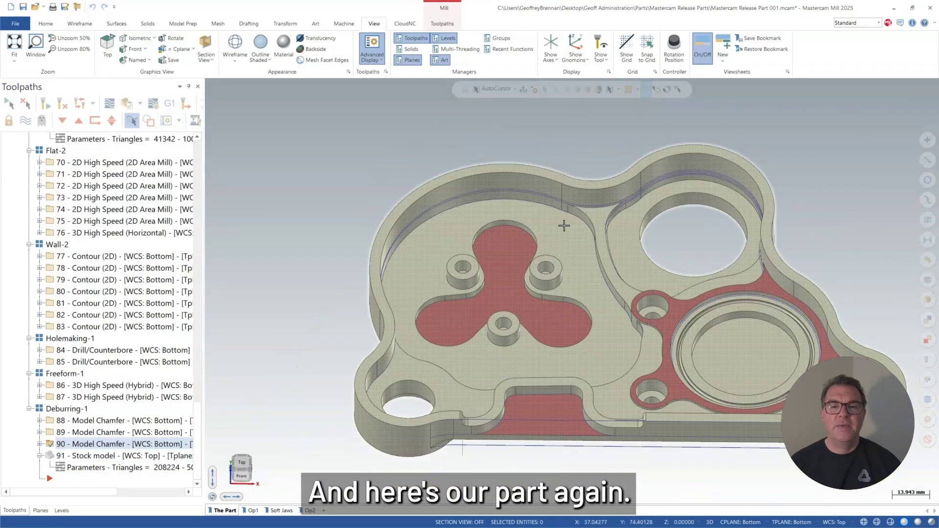
# Play the two-sided verification with the wireframe hidden and zoom into the finished enclosure.
pyautogui.click(374, 473)
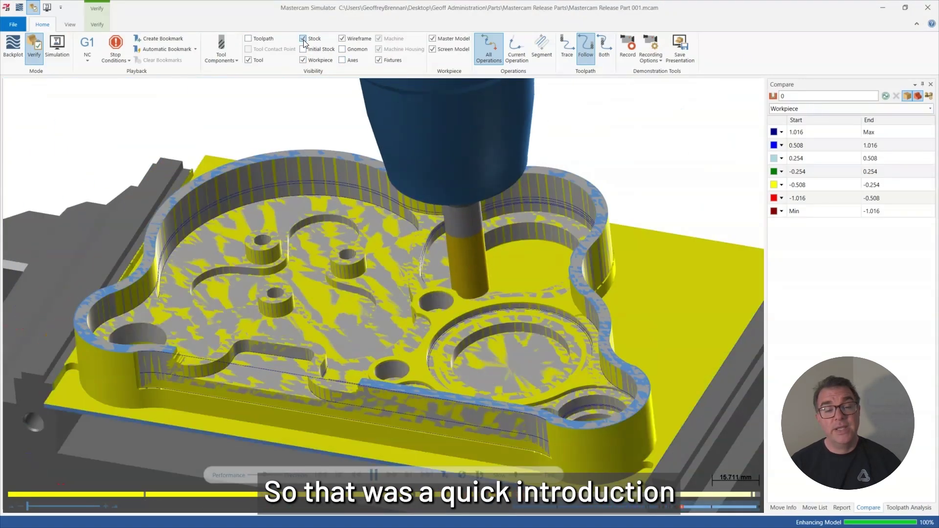
pyautogui.click(342, 39)
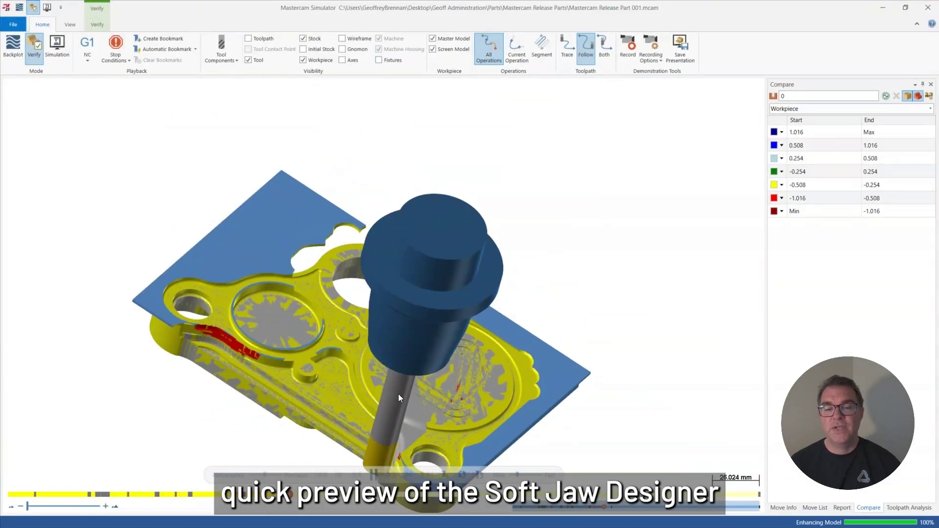
pyautogui.scroll(3, 379, 352)
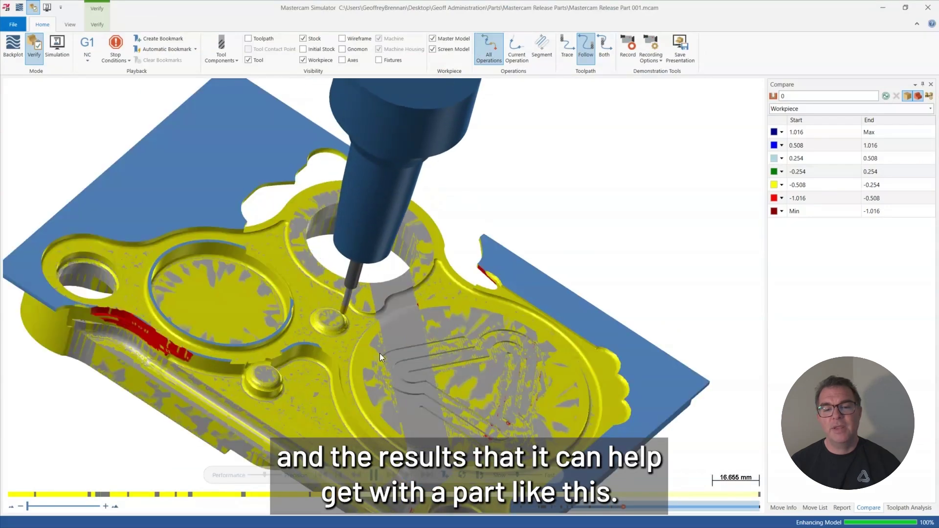